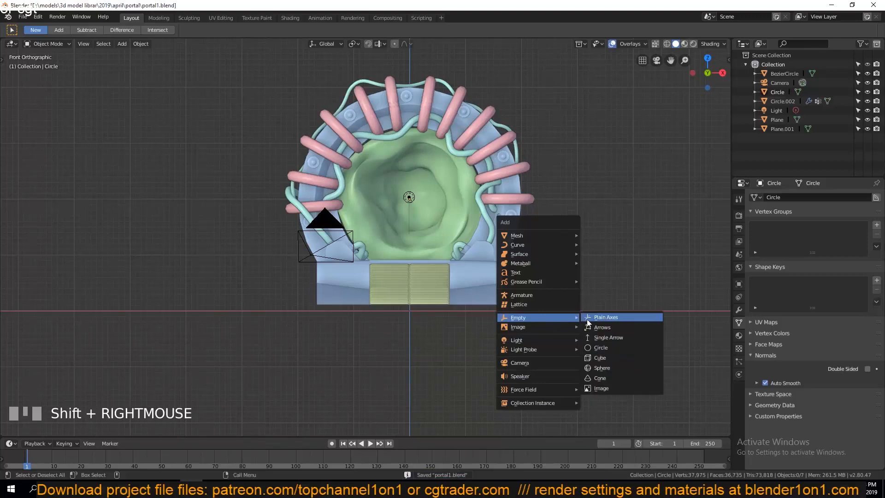
- Add a plain-axes empty beside the portal and use it as the object texture coordinates for the green membrane's Displace modifier
{"action": "middle_click_drag", "start_coordinate": [593, 298], "coordinate": [513, 255]}
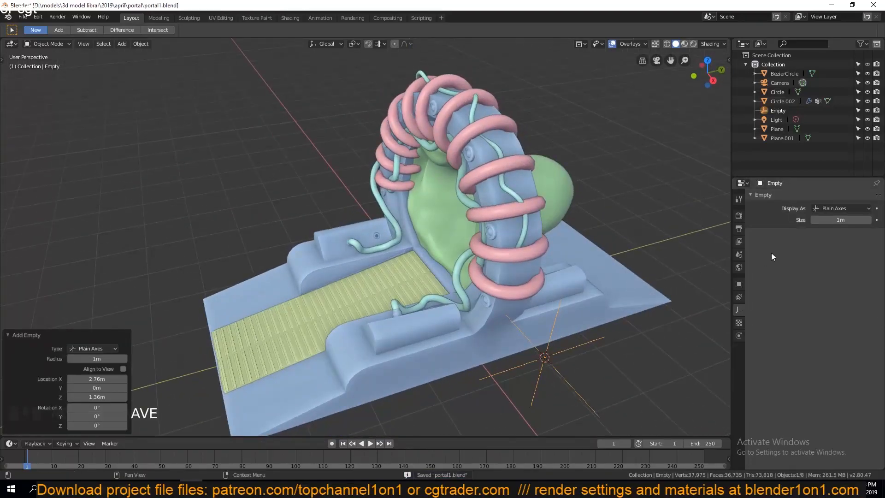
{"action": "left_click", "coordinate": [739, 335]}
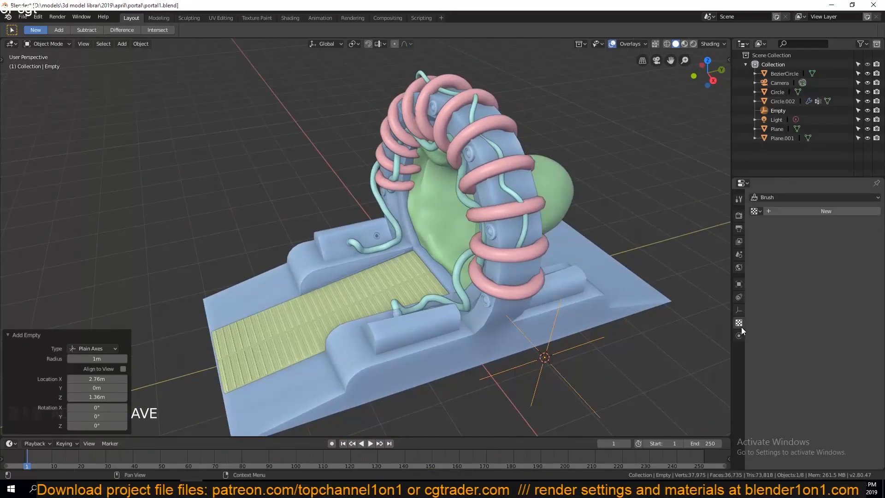
{"action": "left_click", "coordinate": [569, 190]}
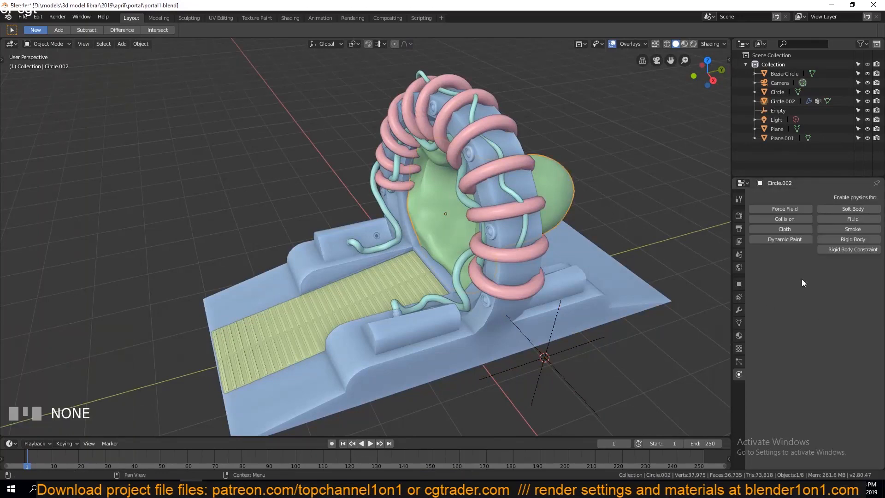
{"action": "left_click", "coordinate": [738, 310]}
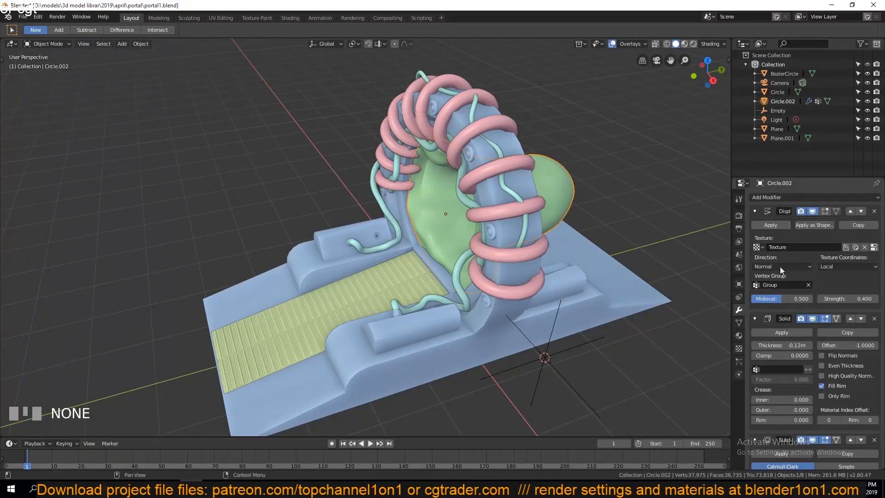
{"action": "scroll", "coordinate": [766, 242], "scroll_direction": "down", "scroll_amount": 1}
{"action": "left_click", "coordinate": [825, 248]}
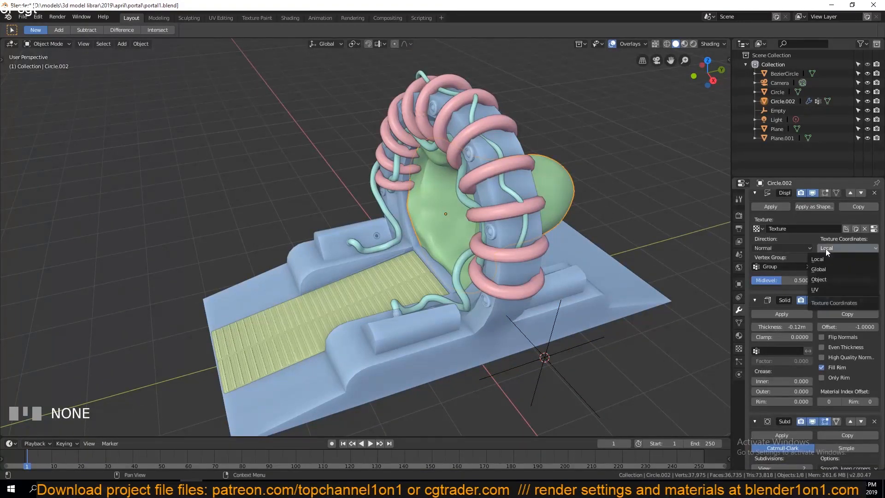
{"action": "left_click", "coordinate": [825, 279]}
{"action": "left_click", "coordinate": [874, 267]}
{"action": "left_click", "coordinate": [579, 347]}
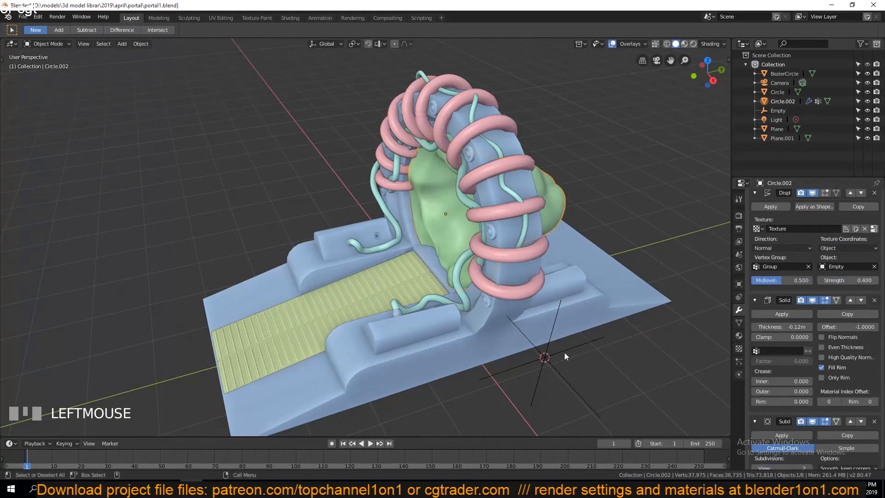
- Test-move the empty to preview how the membrane's displacement reacts, leaving the empty at its original position
{"action": "left_click", "coordinate": [564, 352]}
{"action": "middle_click_drag", "start_coordinate": [563, 353], "coordinate": [629, 332]}
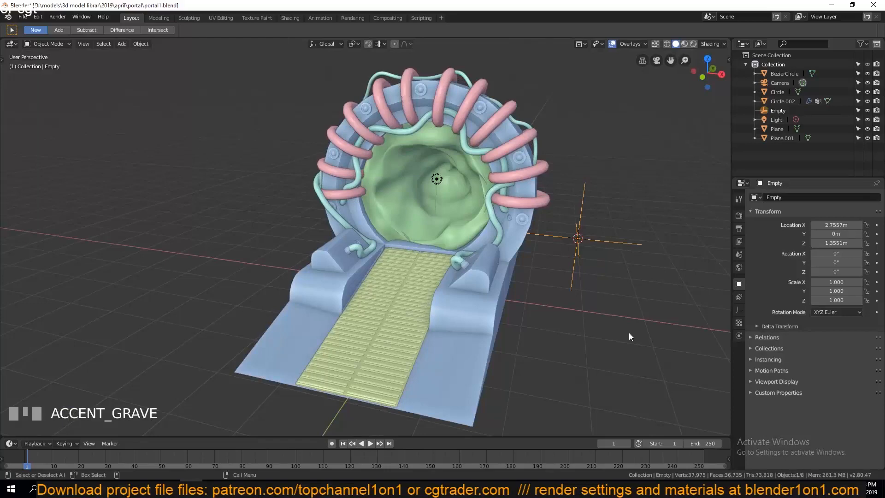
{"action": "key", "text": "g"}
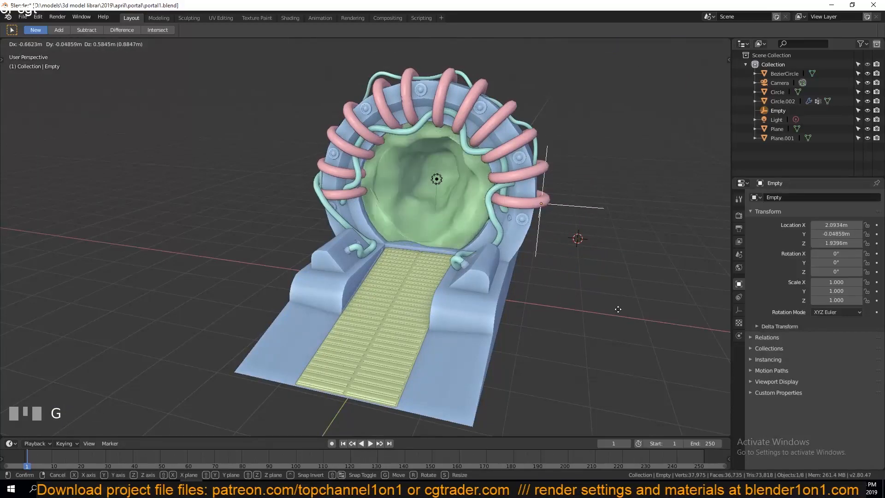
{"action": "right_click", "coordinate": [597, 358]}
{"action": "middle_click_drag", "start_coordinate": [596, 358], "coordinate": [412, 387]}
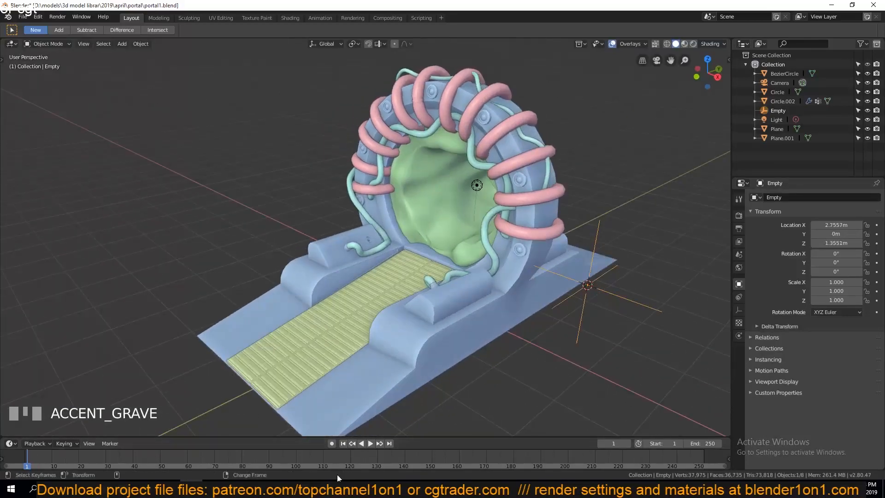
- Enable automatic keyframing and record the empty's starting position at frame 1
{"action": "left_click", "coordinate": [330, 444]}
{"action": "key", "text": "g"}
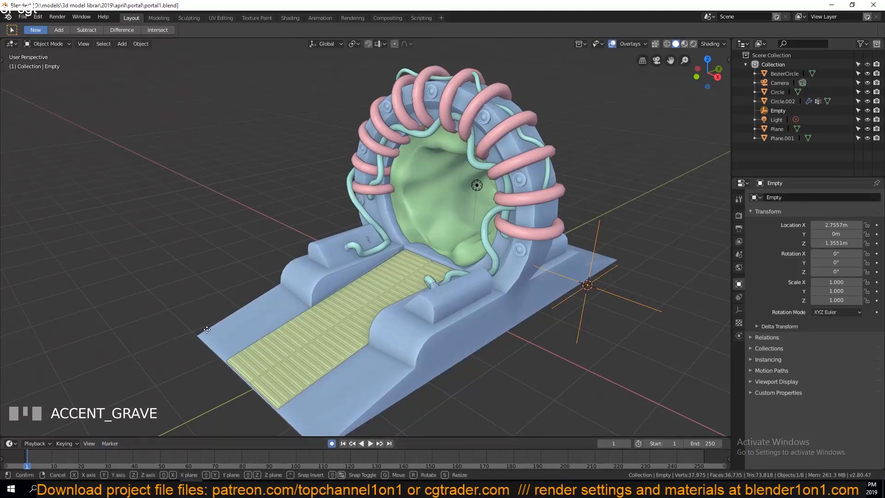
{"action": "left_click", "coordinate": [203, 334]}
- Keyframe the empty at frame 252 moved about -3.5 m along Y, and play back the animation
{"action": "key", "text": "space"}
{"action": "left_click_drag", "start_coordinate": [206, 451], "coordinate": [369, 455]}
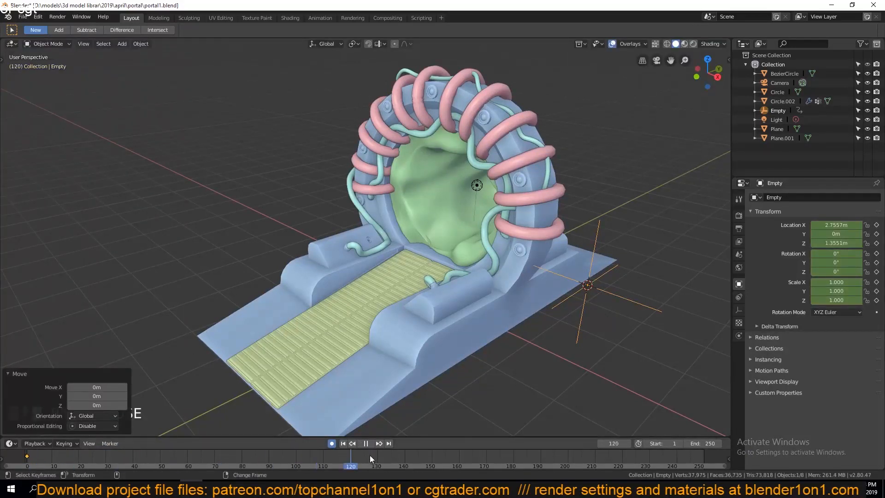
{"action": "right_click_drag", "start_coordinate": [559, 461], "coordinate": [709, 451]}
{"action": "key", "text": "g"}
{"action": "key", "text": "y"}
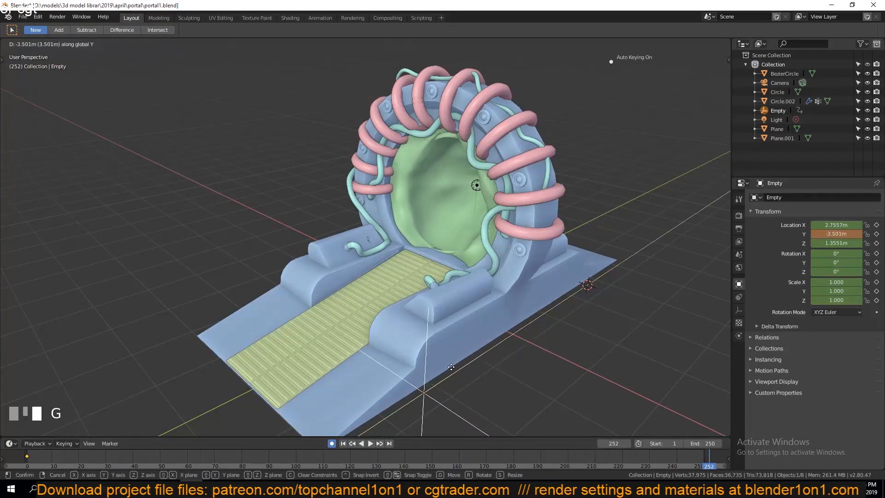
{"action": "left_click", "coordinate": [476, 358]}
{"action": "key", "text": "space"}
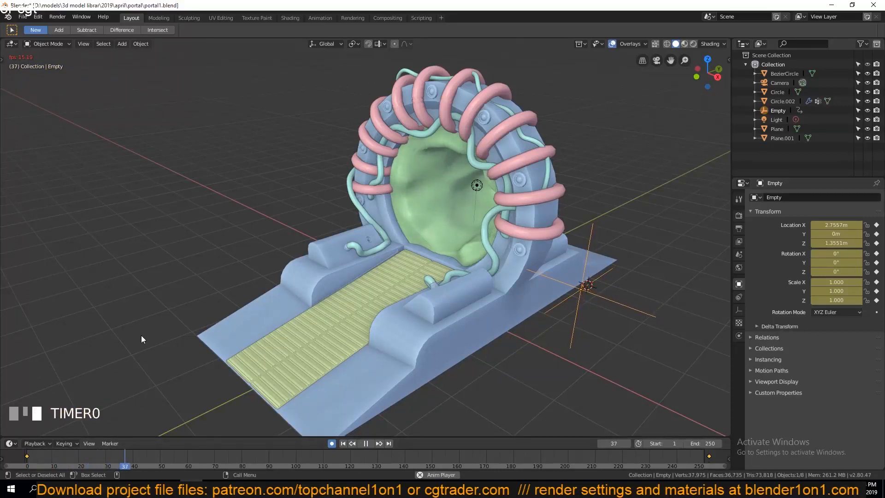
{"action": "key", "text": "space"}
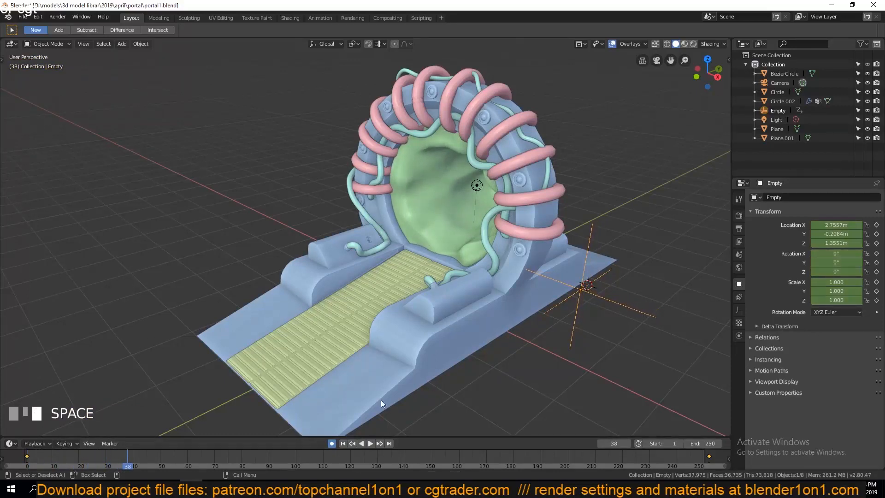
- Review the green membrane's modifier settings
{"action": "left_click", "coordinate": [739, 310]}
{"action": "left_click", "coordinate": [422, 220]}
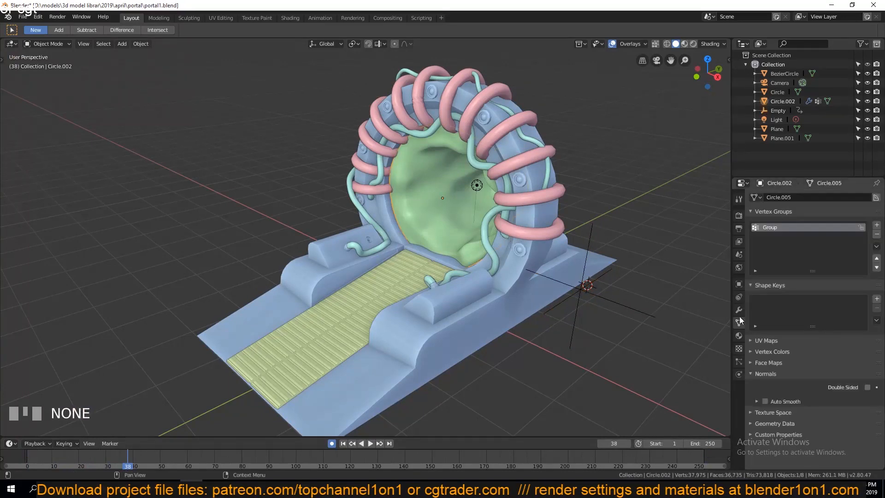
{"action": "left_click", "coordinate": [739, 312]}
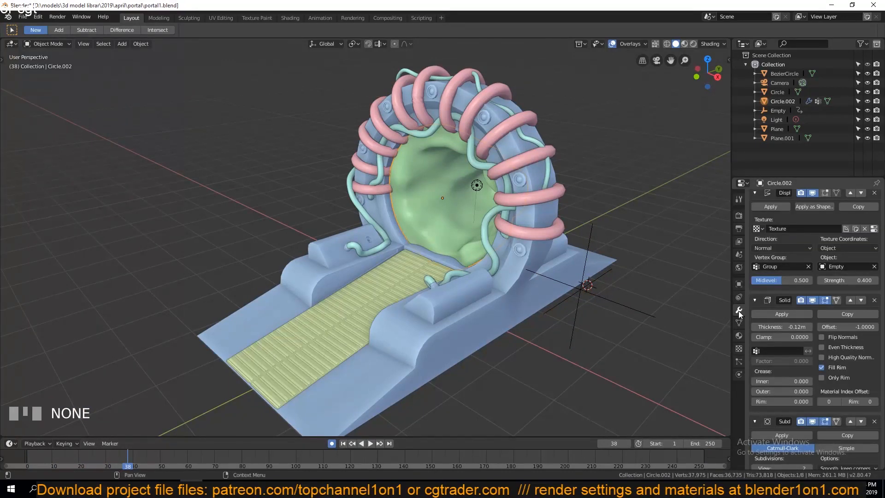
- Show the empty's animation curves in an enlarged Graph Editor and set all their keyframe handles to Vector
{"action": "left_click", "coordinate": [583, 303]}
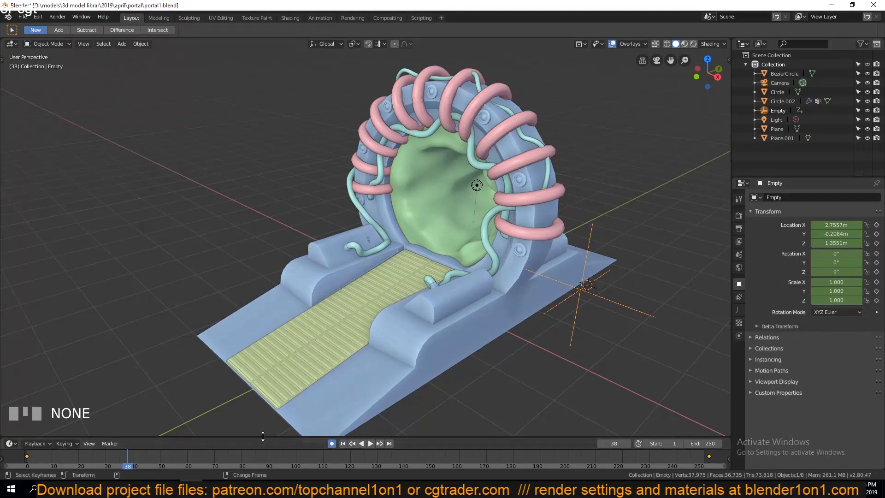
{"action": "left_click_drag", "start_coordinate": [265, 434], "coordinate": [264, 387]}
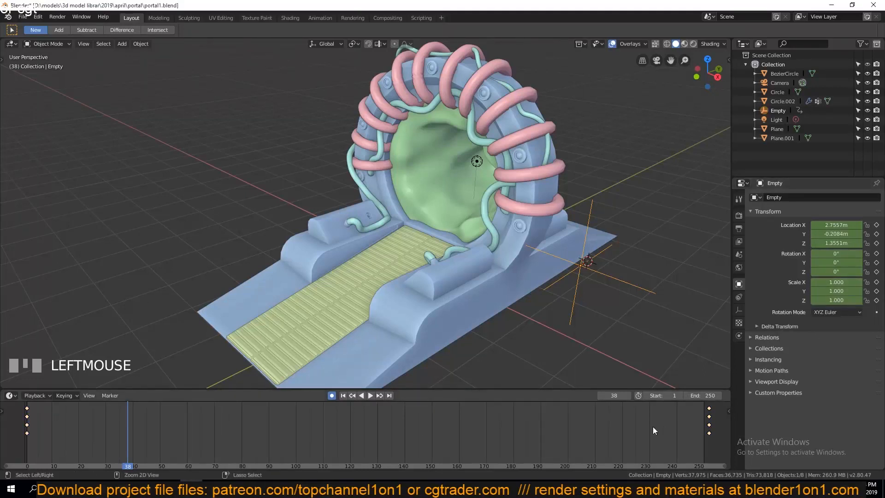
{"action": "key", "text": "ctrl+Tab"}
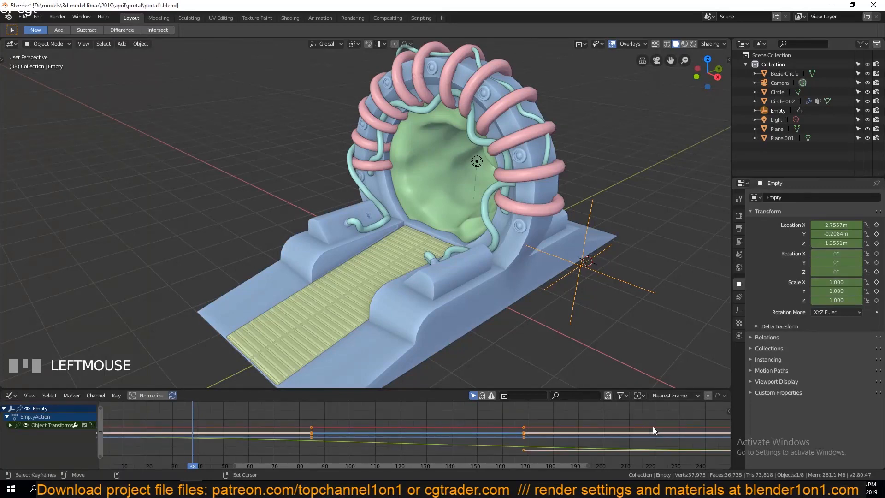
{"action": "key", "text": "Home"}
{"action": "key", "text": "v"}
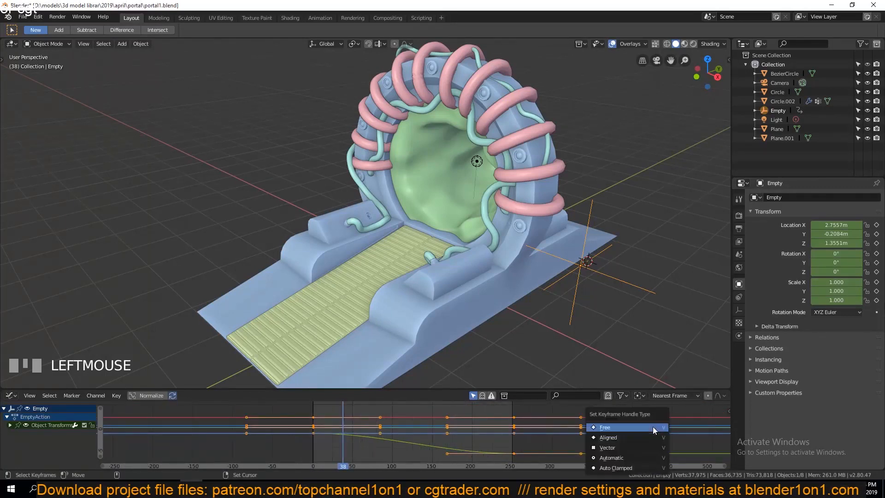
{"action": "left_click", "coordinate": [650, 447]}
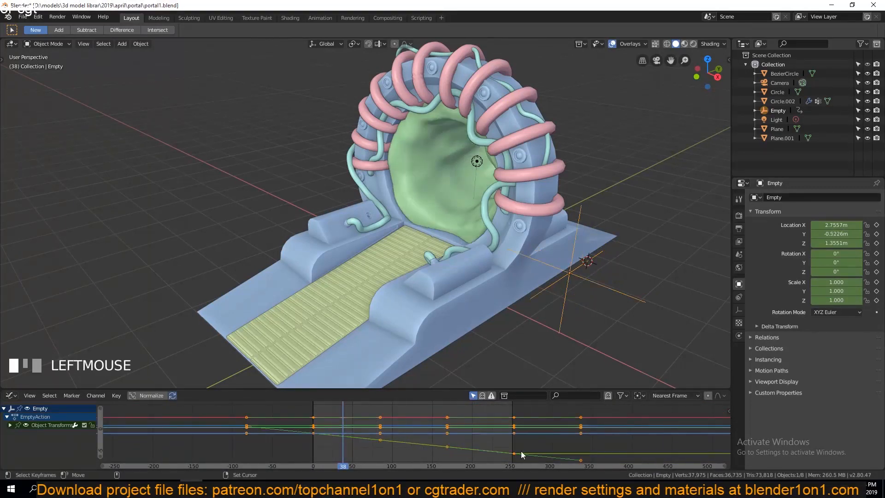
- Raise the end keyframe of the empty's Y location curve steeply and play the faster motion from the start
{"action": "scroll", "coordinate": [515, 449], "scroll_direction": "down", "scroll_amount": 8}
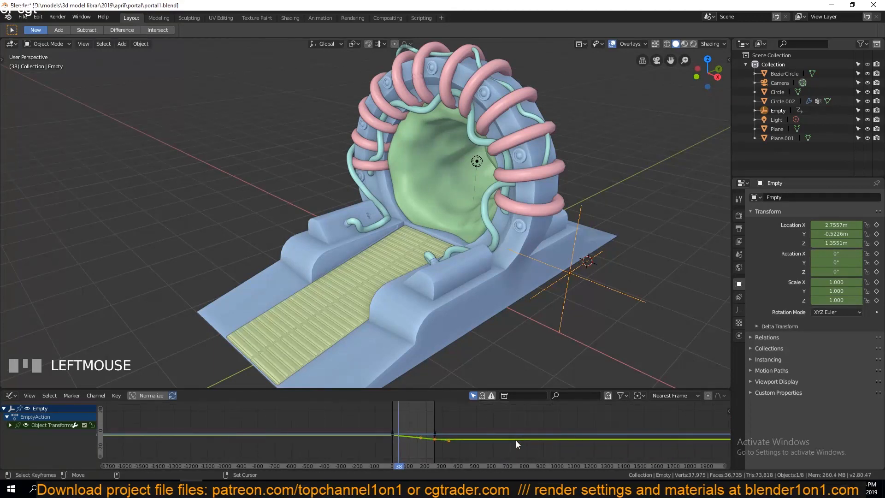
{"action": "key", "text": "g"}
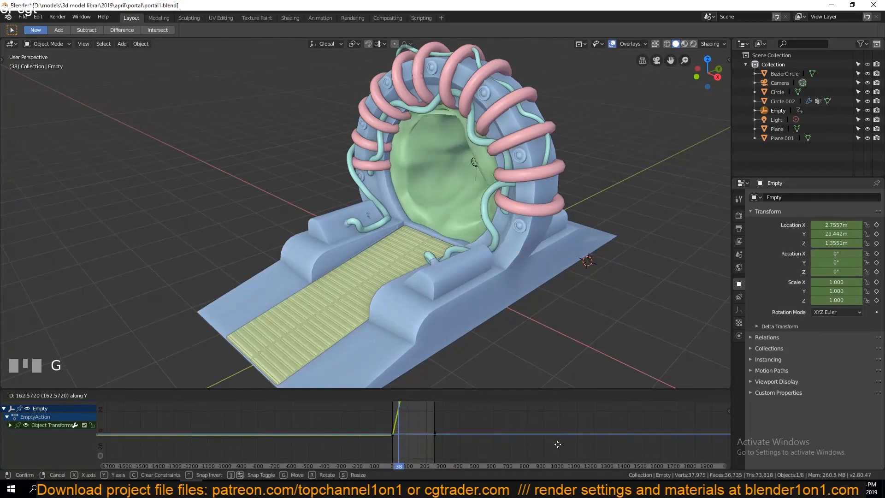
{"action": "left_click", "coordinate": [472, 442]}
{"action": "left_click", "coordinate": [371, 422]}
{"action": "right_click", "coordinate": [378, 422]}
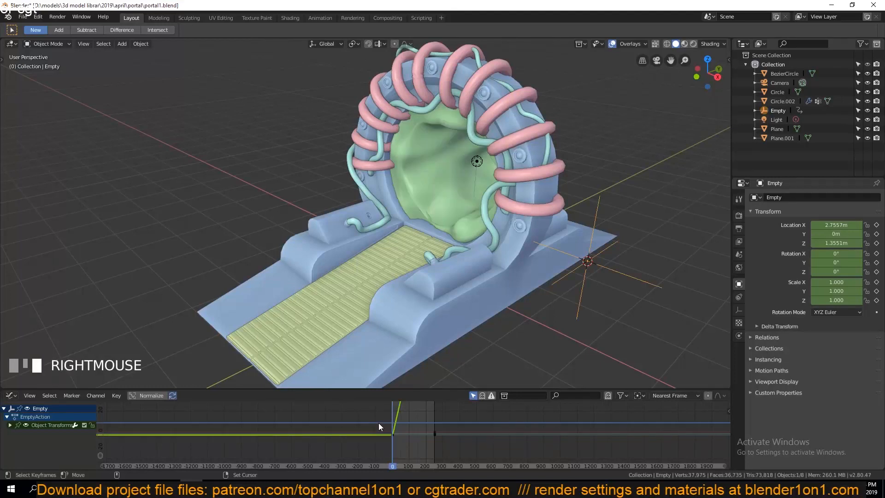
{"action": "key", "text": "space"}
{"action": "key", "text": "space"}
- Lower the Y location curve's end keyframe in two passes to slow the empty, previewing the playback after each
{"action": "key", "text": "g"}
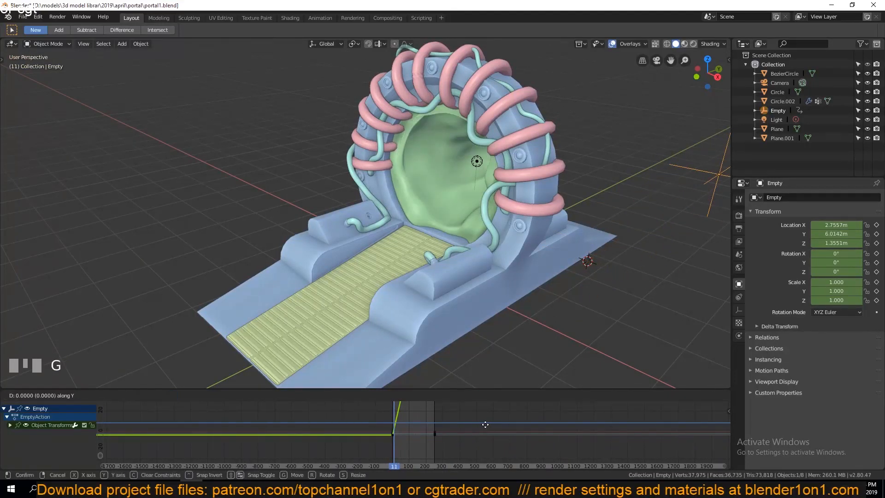
{"action": "left_click", "coordinate": [383, 419]}
{"action": "key", "text": "space"}
{"action": "key", "text": "space"}
{"action": "key", "text": "g"}
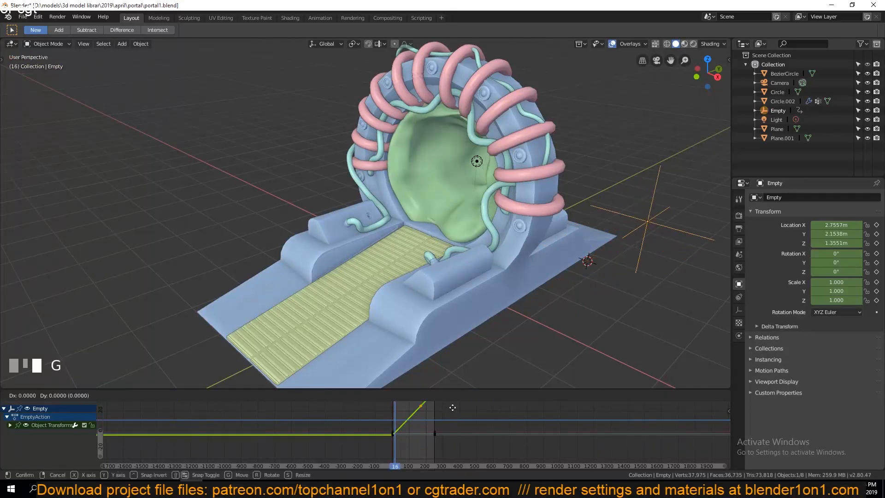
{"action": "left_click", "coordinate": [397, 417]}
{"action": "key", "text": "space"}
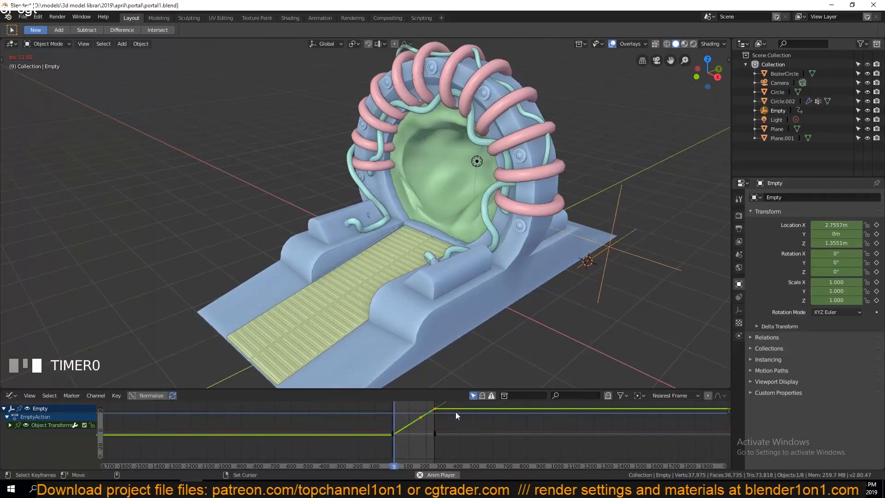
{"action": "key", "text": "space"}
- Lower the Y location curve's end keyframe a little more and check the membrane's motion in playback
{"action": "key", "text": "g"}
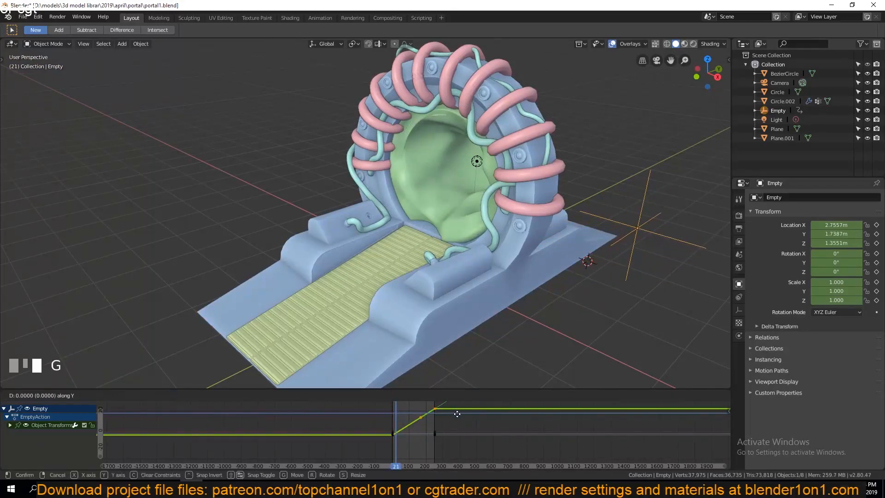
{"action": "left_click", "coordinate": [369, 417]}
{"action": "key", "text": "space"}
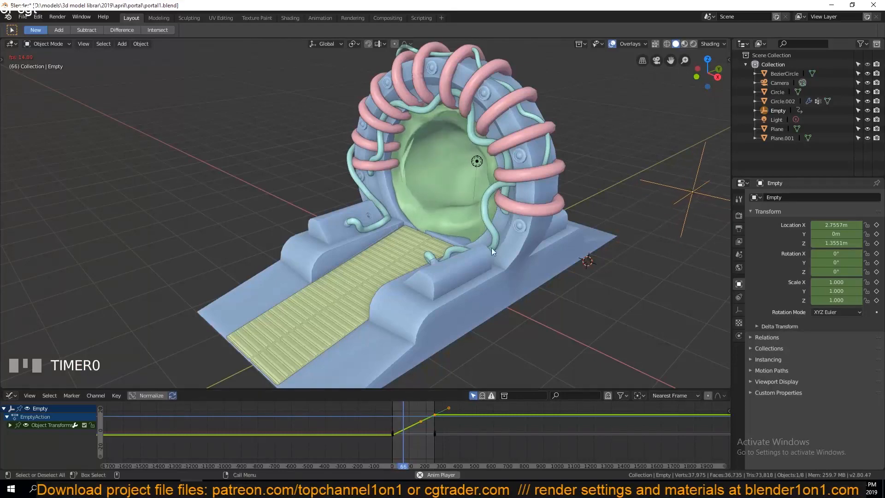
{"action": "key", "text": "Escape"}
- Dissolve two of the tightly spaced edge loops near the green membrane's outer rim and replay the animation
{"action": "left_click", "coordinate": [463, 214]}
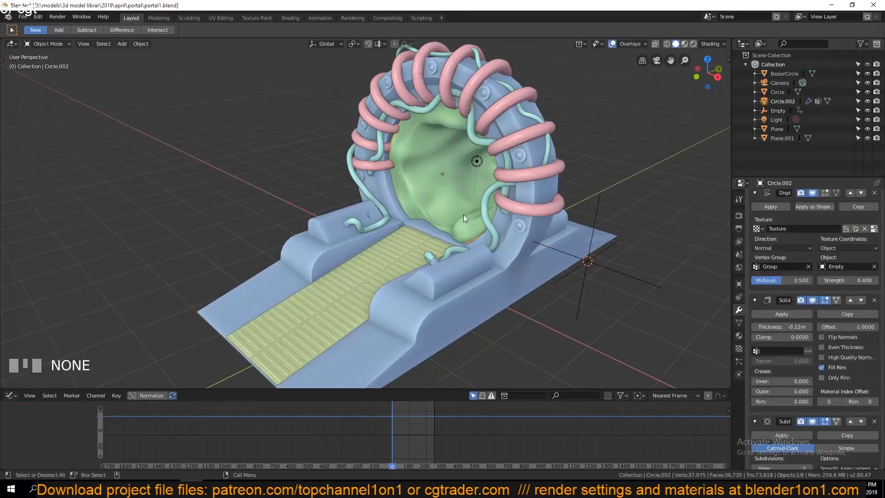
{"action": "key", "text": "Tab"}
{"action": "scroll", "coordinate": [407, 206], "scroll_direction": "up", "scroll_amount": 5}
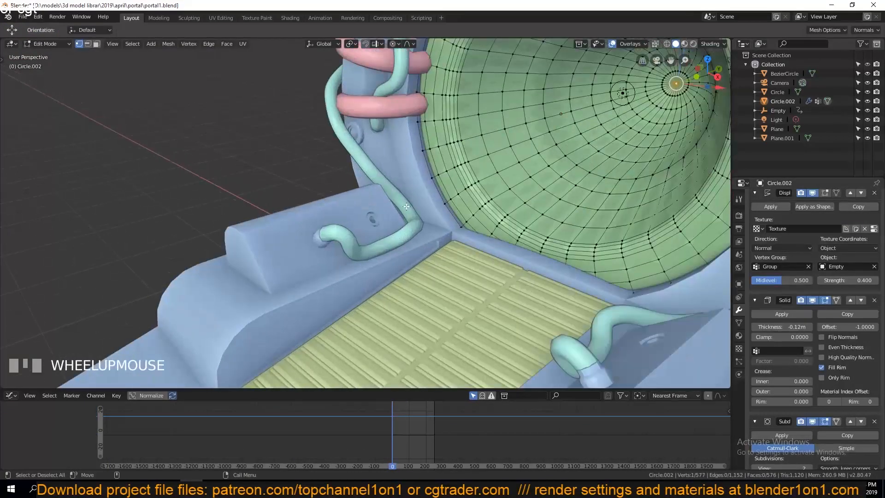
{"action": "key", "text": "2"}
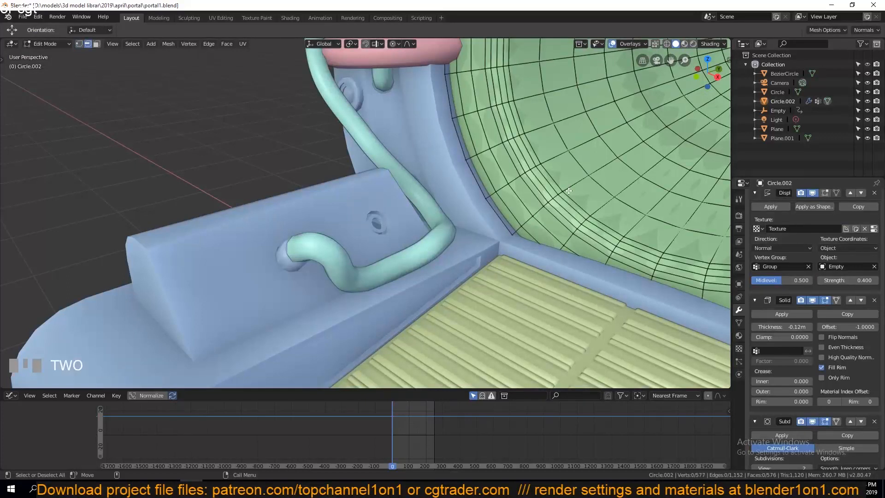
{"action": "left_click", "coordinate": [561, 185], "text": "alt"}
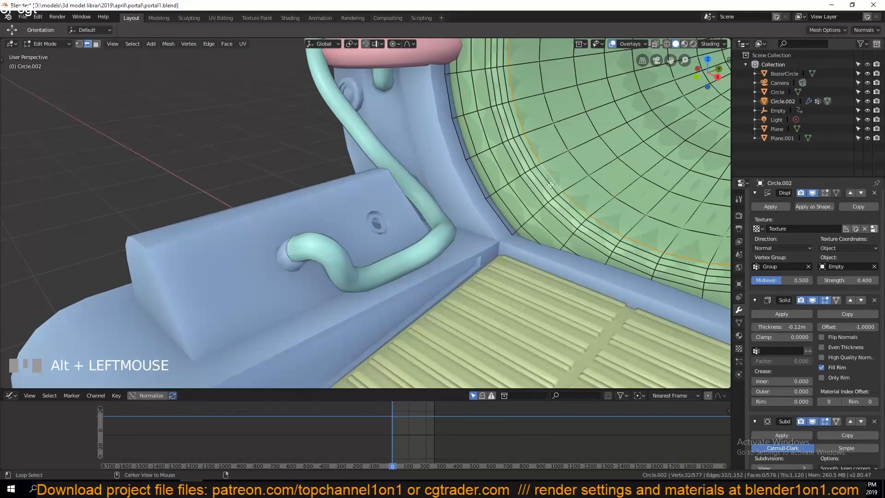
{"action": "left_click", "coordinate": [551, 185], "text": "alt+shift"}
{"action": "key", "text": "ctrl+x"}
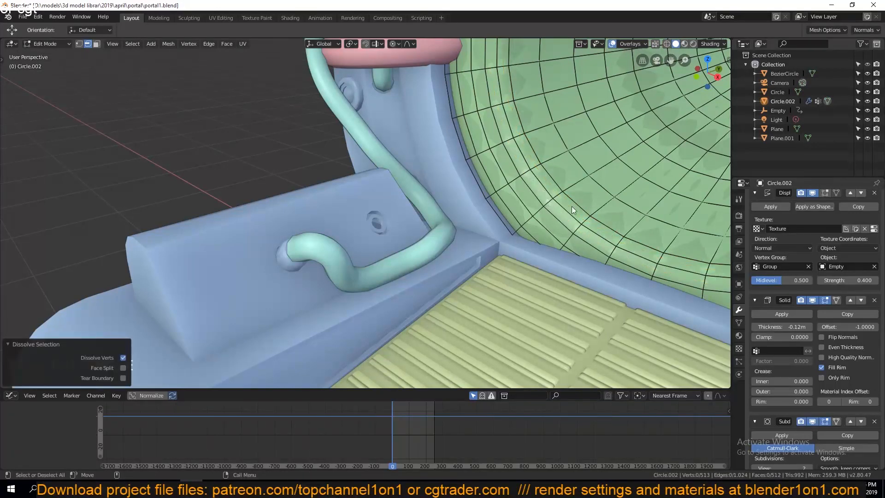
{"action": "key", "text": "Tab"}
{"action": "scroll", "coordinate": [576, 208], "scroll_direction": "down", "scroll_amount": 2}
{"action": "key", "text": "space"}
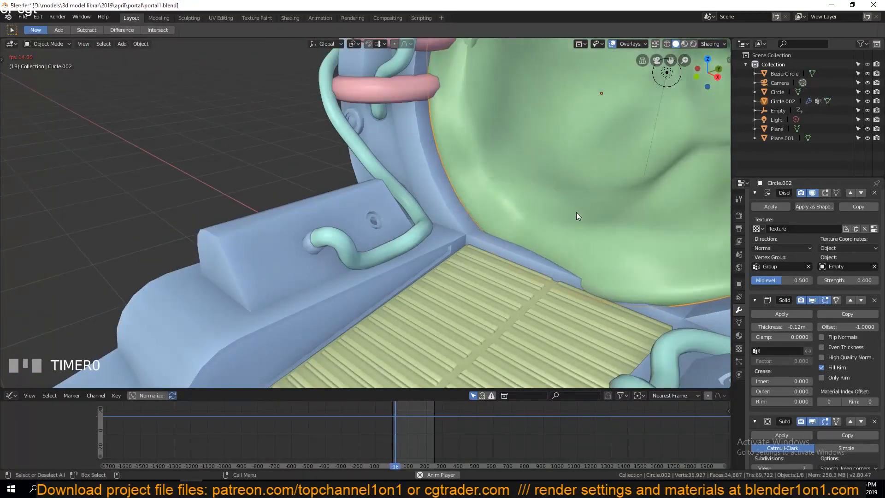
- Dissolve another edge loop near the green membrane's outer rim and return to Object Mode
{"action": "key", "text": "Escape"}
{"action": "key", "text": "Tab"}
{"action": "left_click", "coordinate": [518, 215], "text": "alt"}
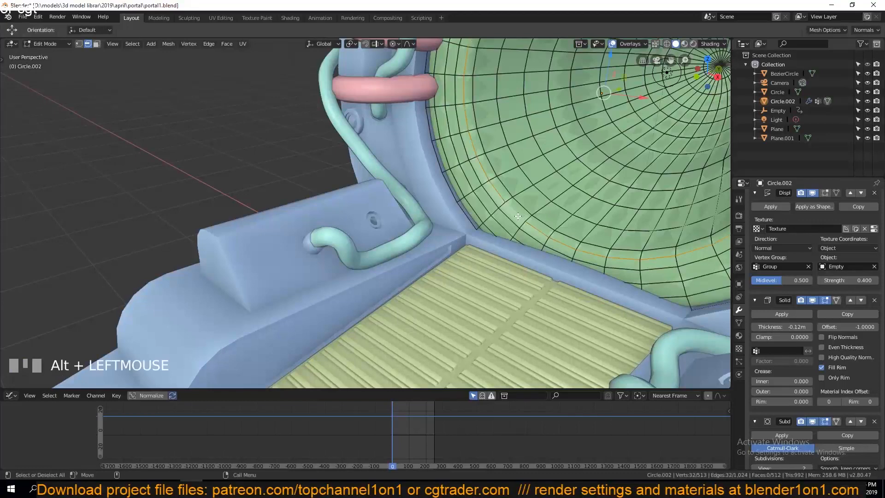
{"action": "key", "text": "ctrl+x"}
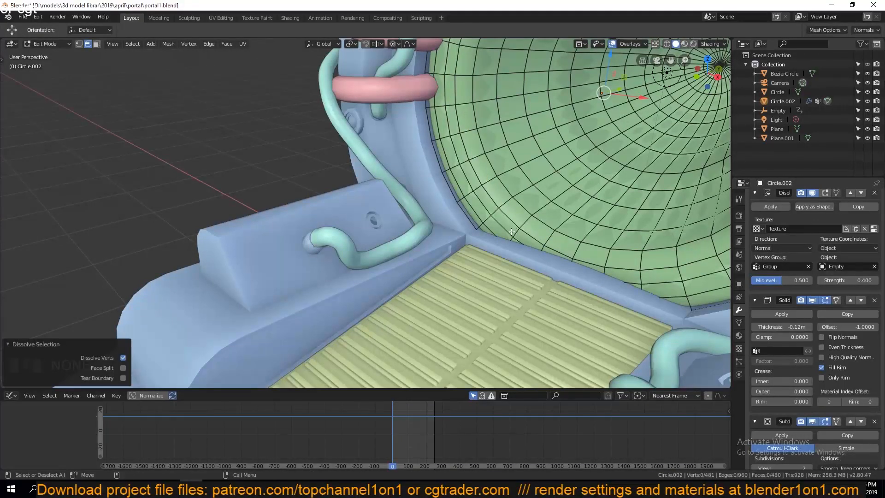
{"action": "left_click", "coordinate": [511, 231], "text": "alt"}
{"action": "key", "text": "Tab"}
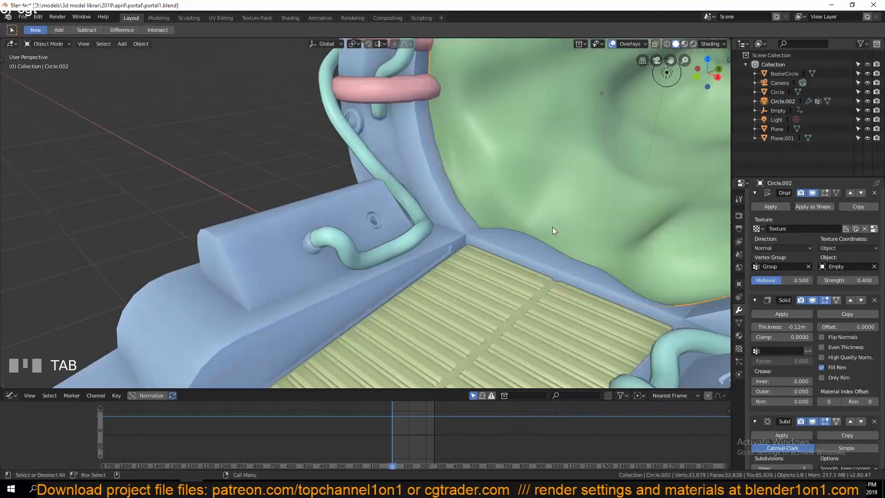
- Play the membrane animation from the overall and camera views, save the file and stop playback
{"action": "key", "text": "space"}
{"action": "scroll", "coordinate": [555, 225], "scroll_direction": "down", "scroll_amount": 5}
{"action": "middle_click_drag", "start_coordinate": [566, 222], "coordinate": [599, 211]}
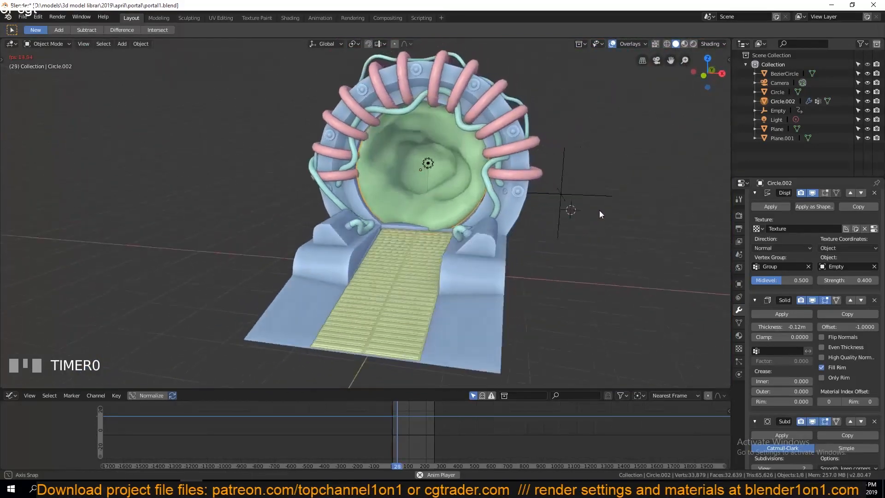
{"action": "key", "text": "KP_0"}
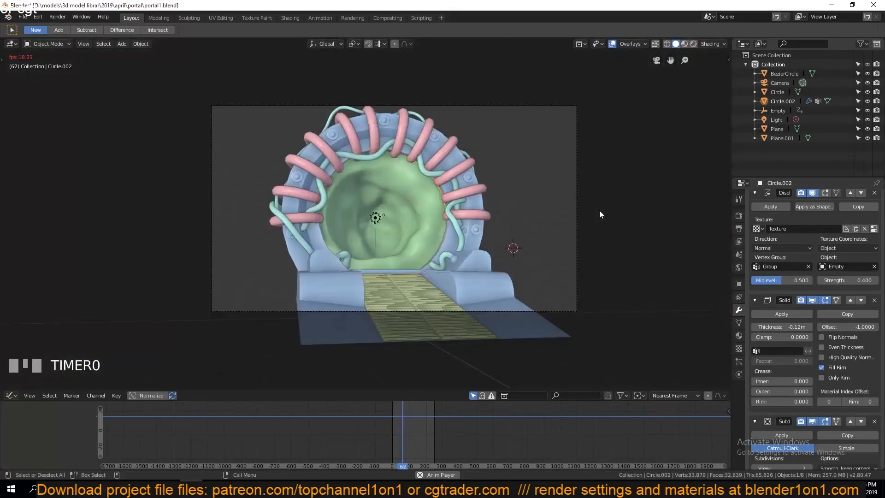
{"action": "key", "text": "ctrl+s"}
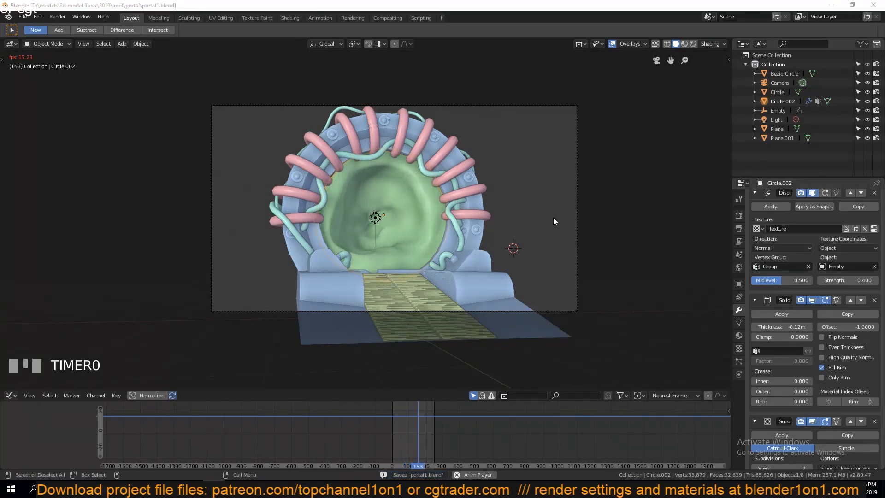
{"action": "middle_click_drag", "start_coordinate": [518, 265], "coordinate": [526, 219]}
{"action": "key", "text": "Escape"}
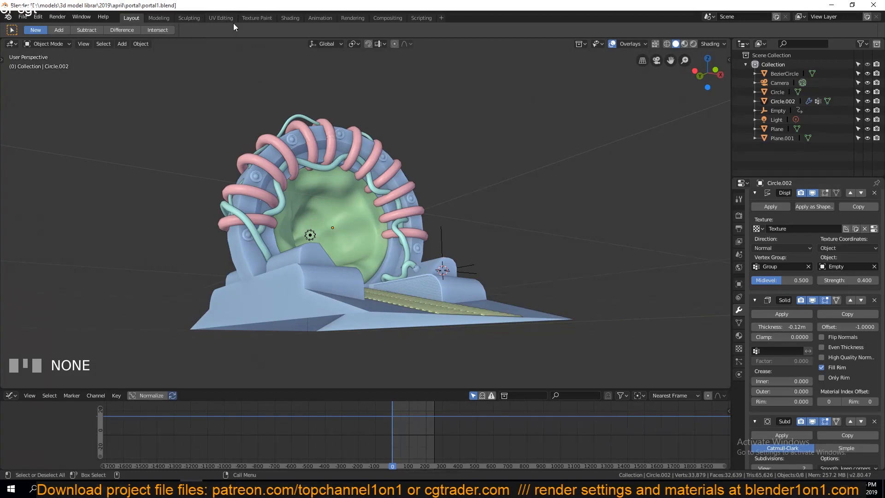
- Add a Video Editing workspace to the project
{"action": "left_click", "coordinate": [441, 18]}
{"action": "mouse_move", "coordinate": [422, 71]}
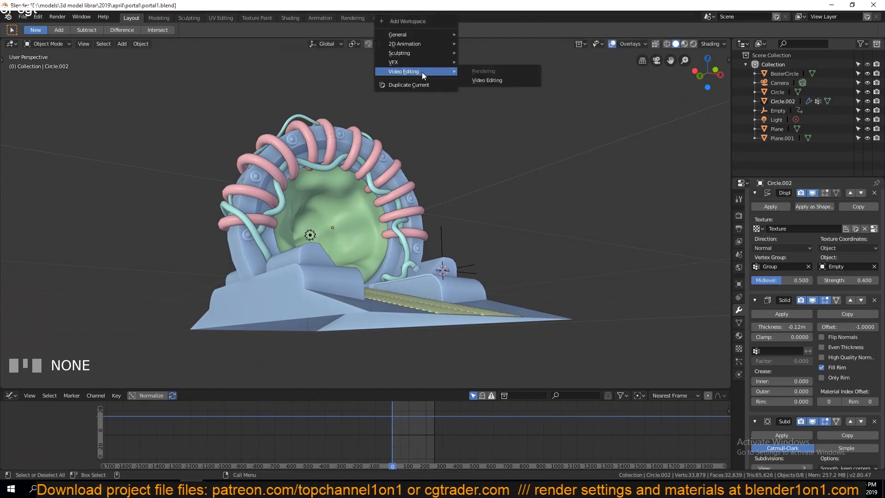
{"action": "left_click", "coordinate": [483, 82]}
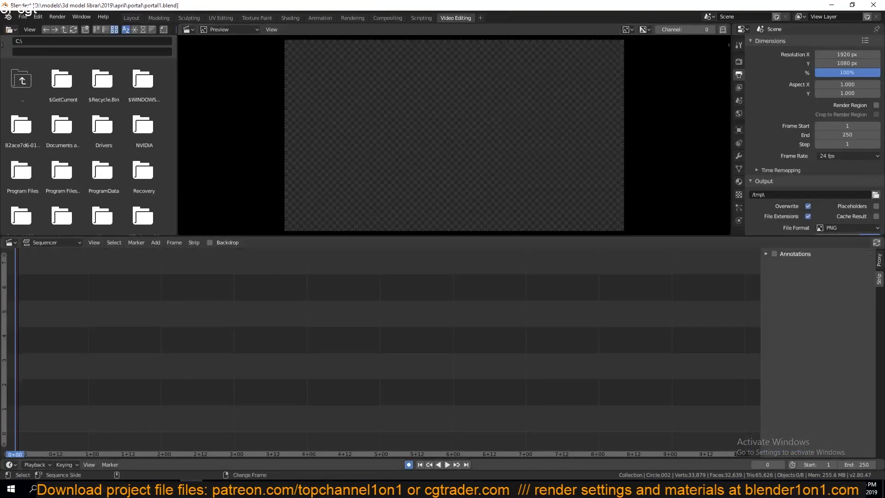
- Import Portal Sound Effects All Sounds.mp4 from the Video folder into the start of the sequencer timeline
{"action": "mouse_move", "coordinate": [101, 490]}
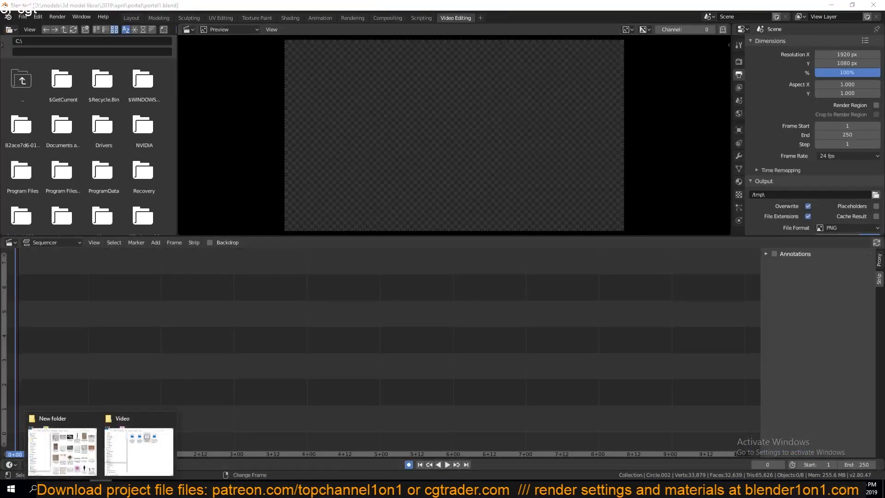
{"action": "left_click", "coordinate": [142, 444]}
{"action": "left_click_drag", "start_coordinate": [523, 64], "coordinate": [884, 46]}
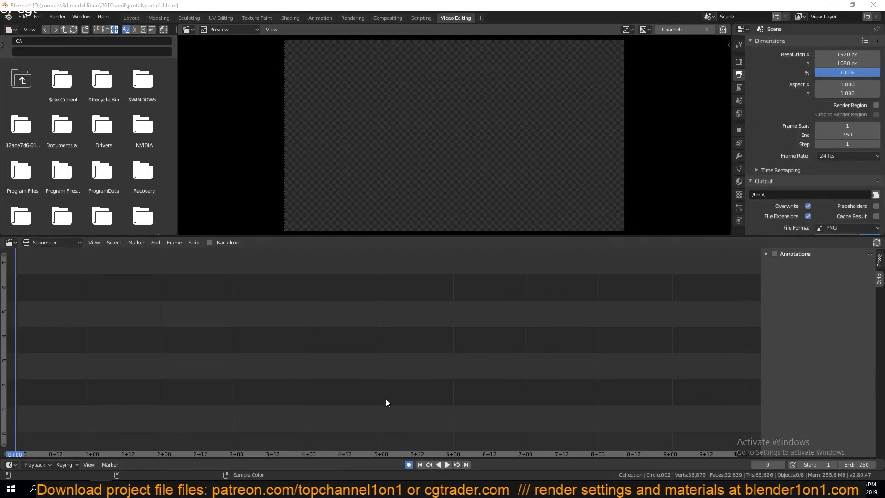
{"action": "left_click_drag", "start_coordinate": [386, 403], "coordinate": [387, 399]}
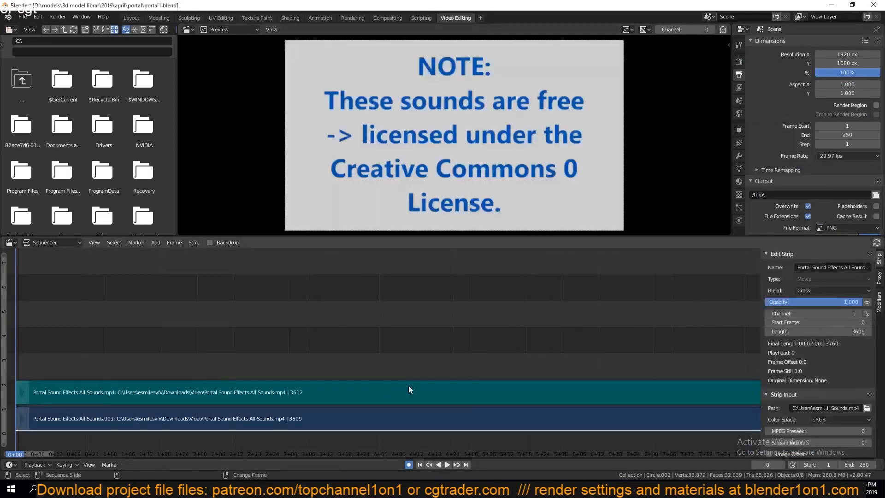
- Try deleting the sound strip on channel 2, then undo the deletion
{"action": "left_click", "coordinate": [364, 358]}
{"action": "left_click", "coordinate": [352, 413]}
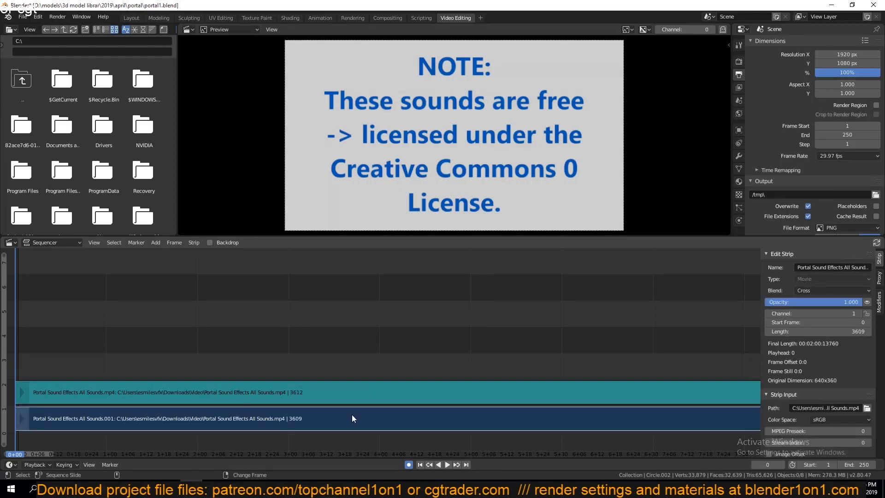
{"action": "left_click", "coordinate": [358, 394]}
{"action": "key", "text": "x"}
{"action": "left_click", "coordinate": [359, 395]}
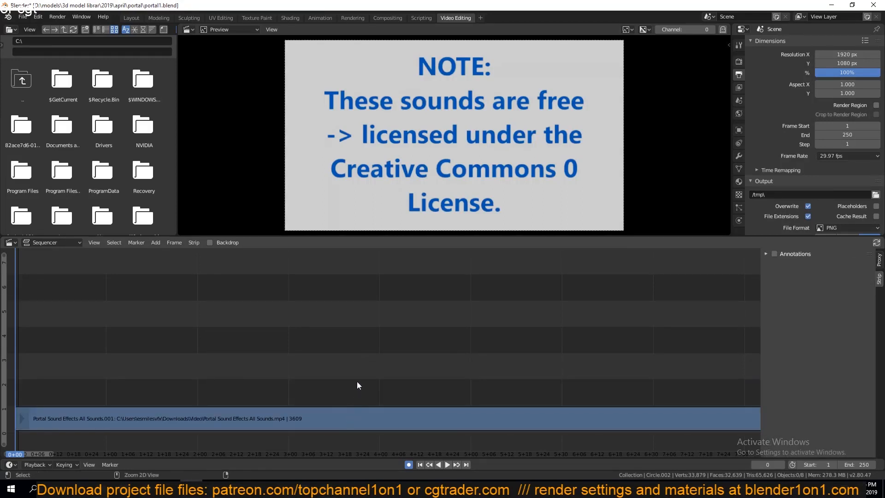
{"action": "key", "text": "ctrl+z"}
- Delete the movie strip on channel 1, play the sound strip alone, save the file and switch off automatic keying
{"action": "left_click", "coordinate": [357, 389]}
{"action": "key", "text": "x"}
{"action": "left_click", "coordinate": [359, 415]}
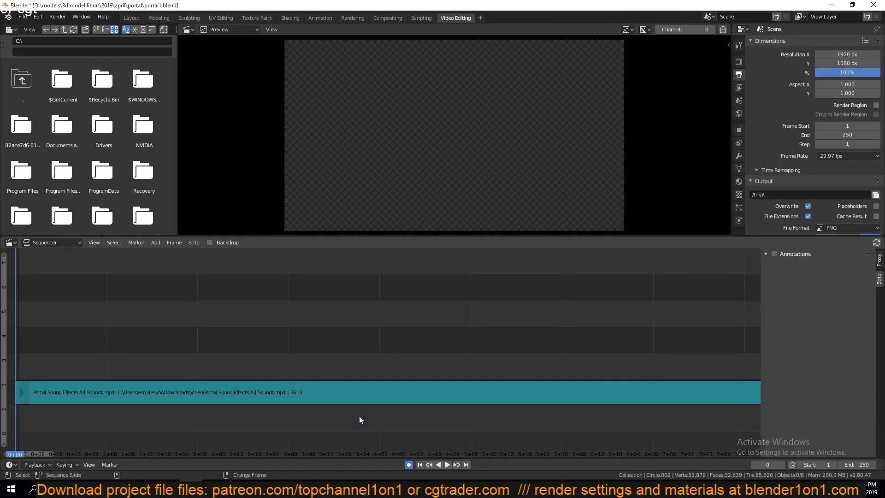
{"action": "key", "text": "space"}
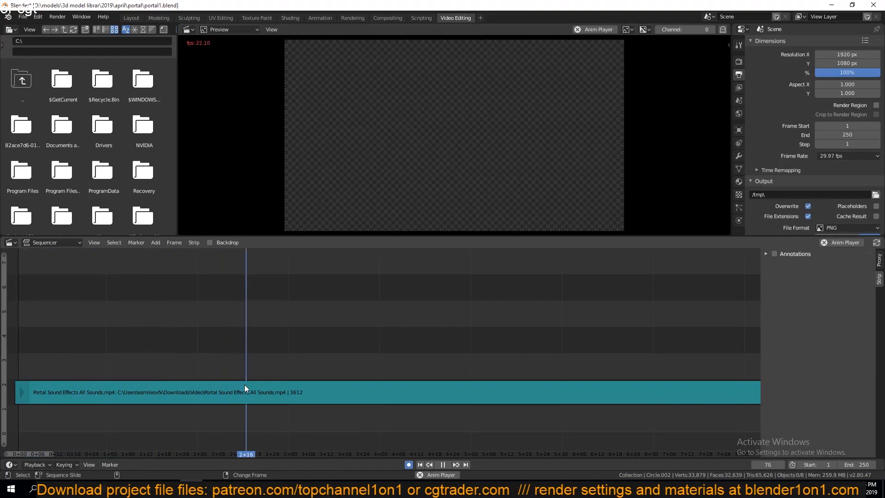
{"action": "key", "text": "space"}
{"action": "key", "text": "ctrl+s"}
{"action": "left_click", "coordinate": [408, 464]}
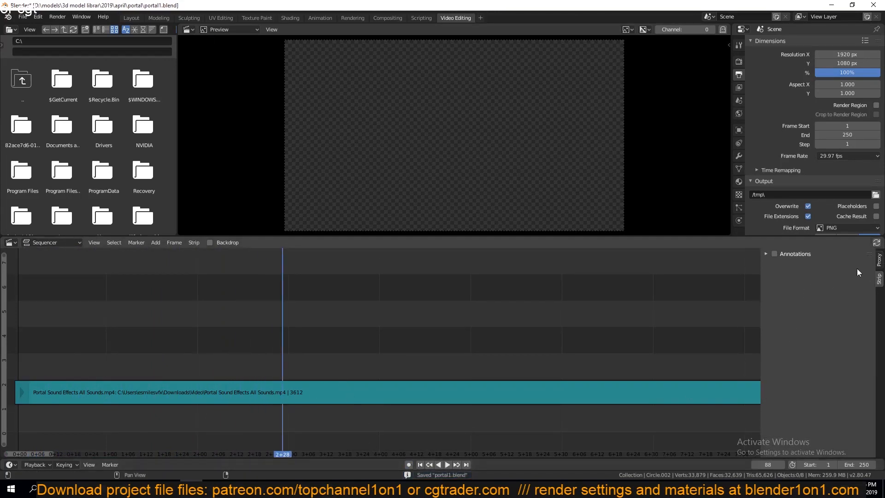
- Undo the latest sequencer changes to restore the movie strip, and briefly play both strips together
{"action": "left_click", "coordinate": [766, 253]}
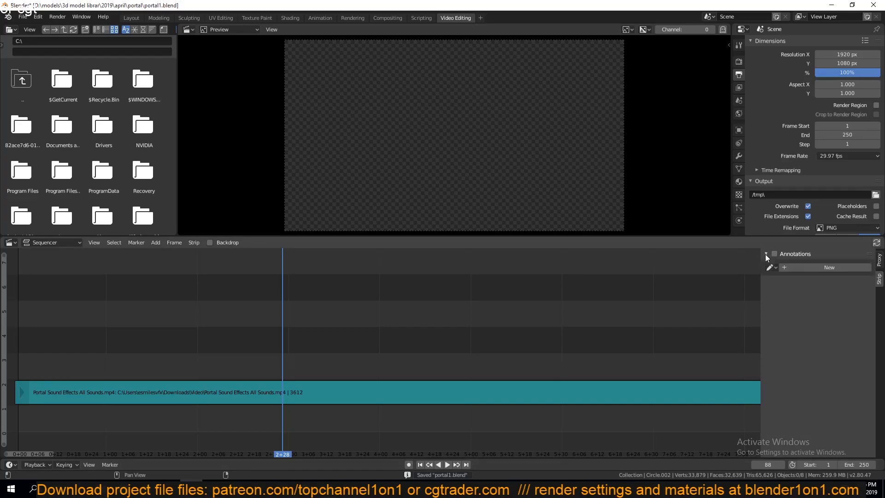
{"action": "key", "text": "ctrl+z"}
{"action": "key", "text": "ctrl+z"}
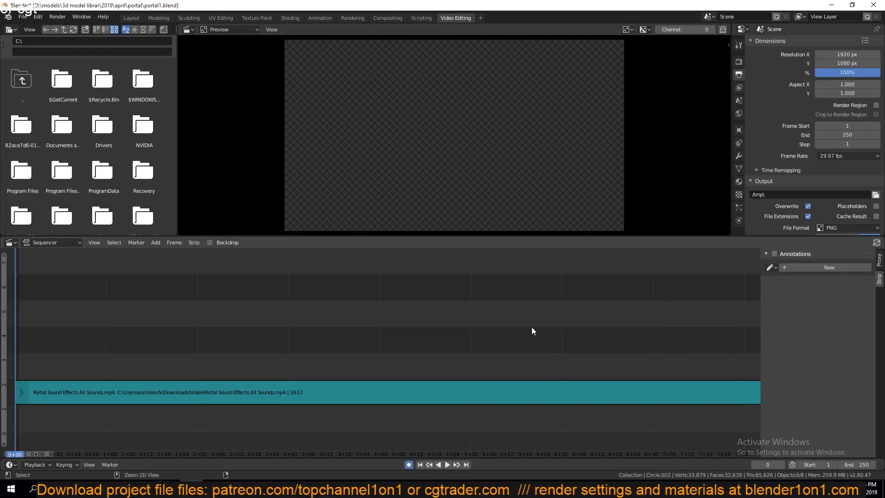
{"action": "key", "text": "space"}
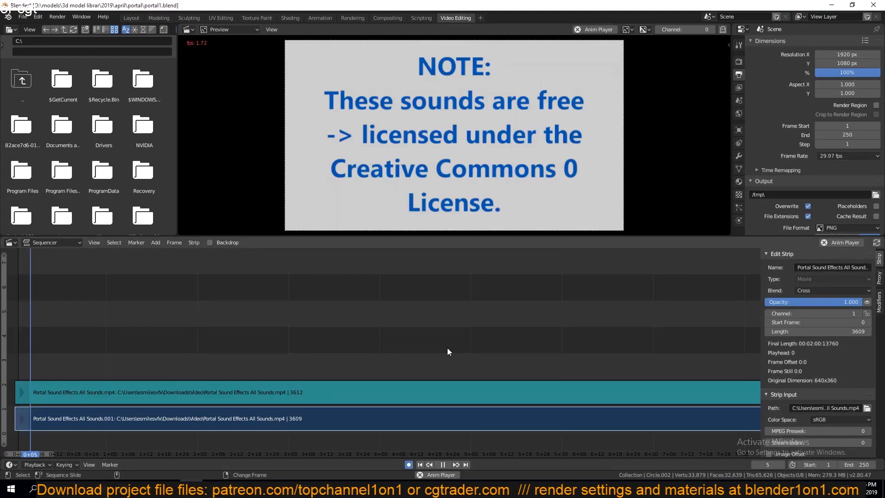
{"action": "key", "text": "space"}
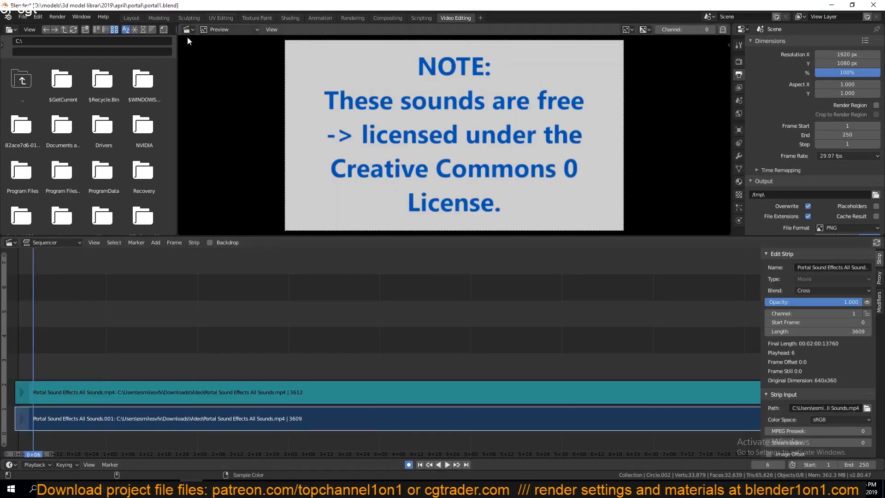
- Check the green membrane's modifiers in the Layout workspace and its material in Shading, then return to Video Editing
{"action": "left_click", "coordinate": [131, 18]}
{"action": "left_click", "coordinate": [329, 223]}
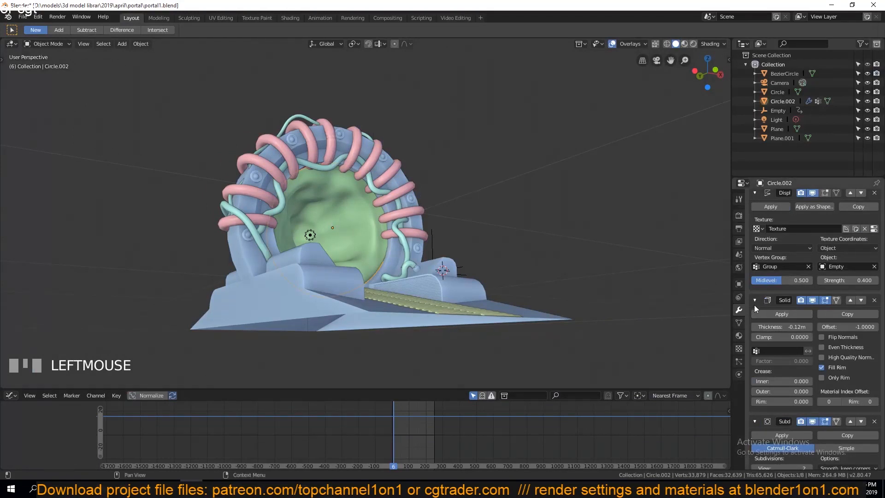
{"action": "left_click", "coordinate": [755, 302]}
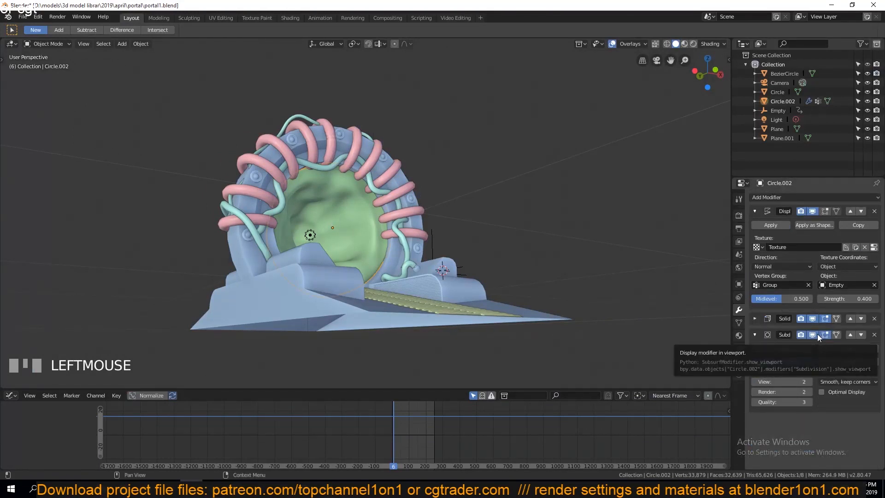
{"action": "left_click", "coordinate": [290, 18]}
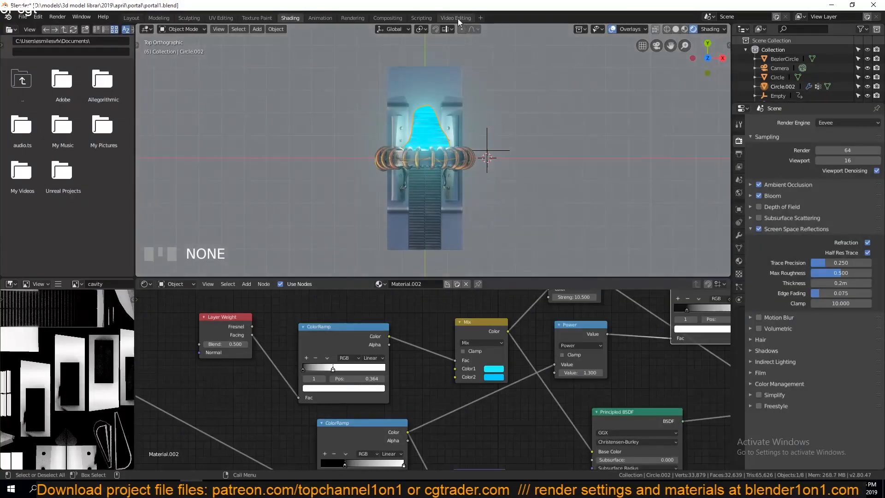
{"action": "left_click", "coordinate": [456, 18]}
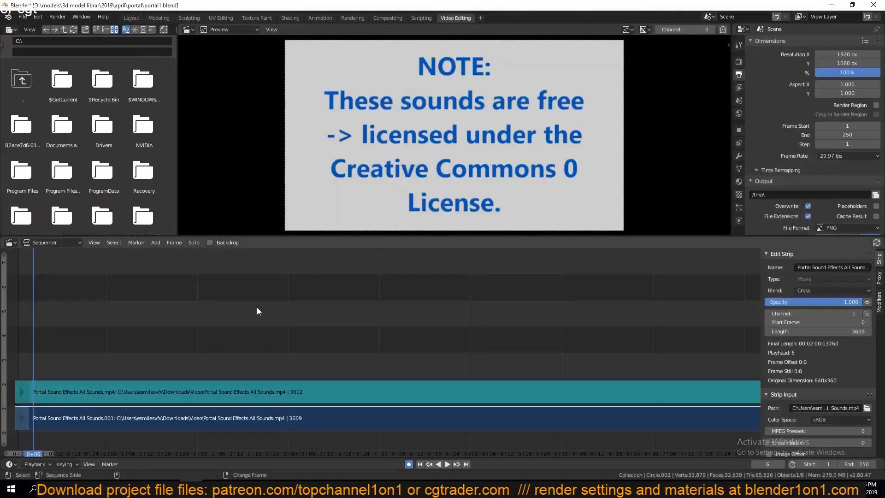
- Shift the movie strip on channel 1 along the timeline so that it starts at frame 77
{"action": "left_click", "coordinate": [153, 385]}
{"action": "key", "text": "g"}
{"action": "right_click", "coordinate": [198, 363]}
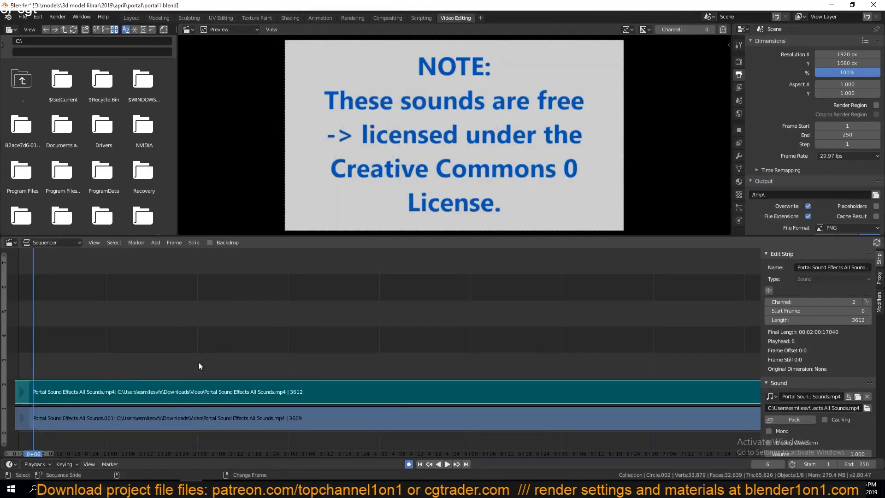
{"action": "left_click", "coordinate": [138, 419]}
{"action": "key", "text": "g"}
{"action": "left_click", "coordinate": [369, 420]}
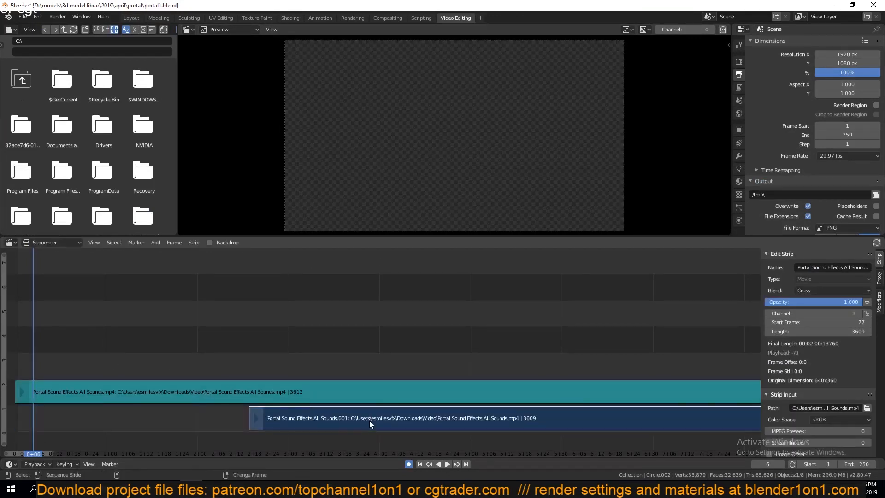
- Preview the sound strip from several points on the timeline, before and after the movie strip's start
{"action": "key", "text": "space"}
{"action": "left_click", "coordinate": [106, 395]}
{"action": "key", "text": "space"}
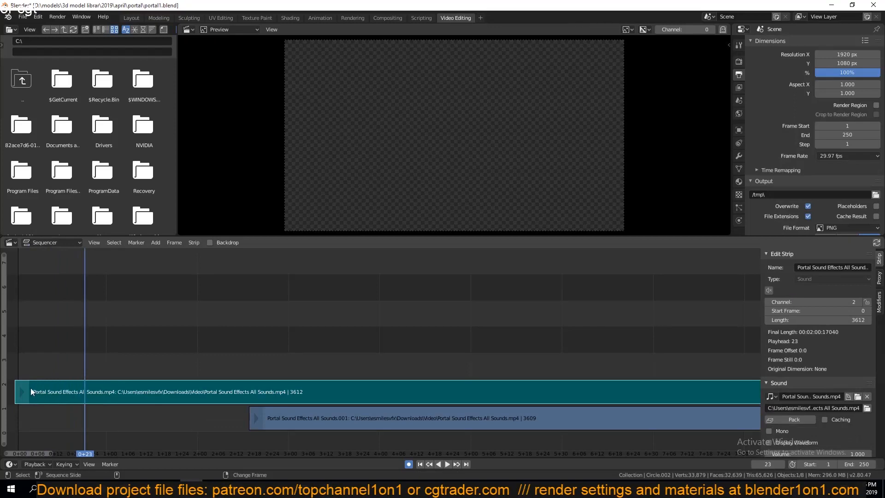
{"action": "key", "text": "space"}
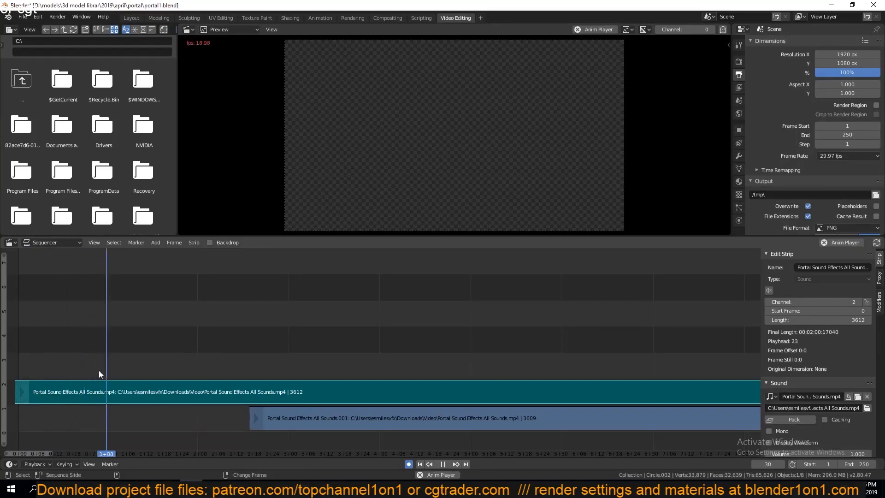
{"action": "key", "text": "space"}
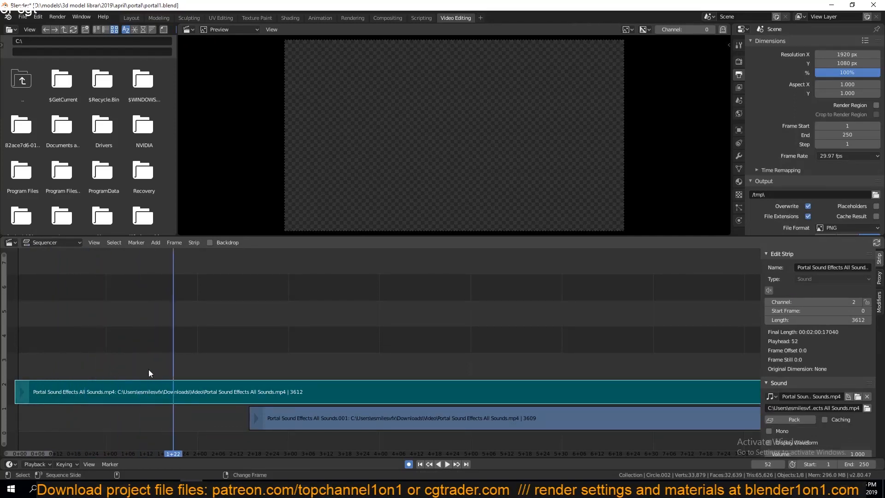
{"action": "left_click", "coordinate": [299, 334]}
{"action": "right_click", "coordinate": [401, 415]}
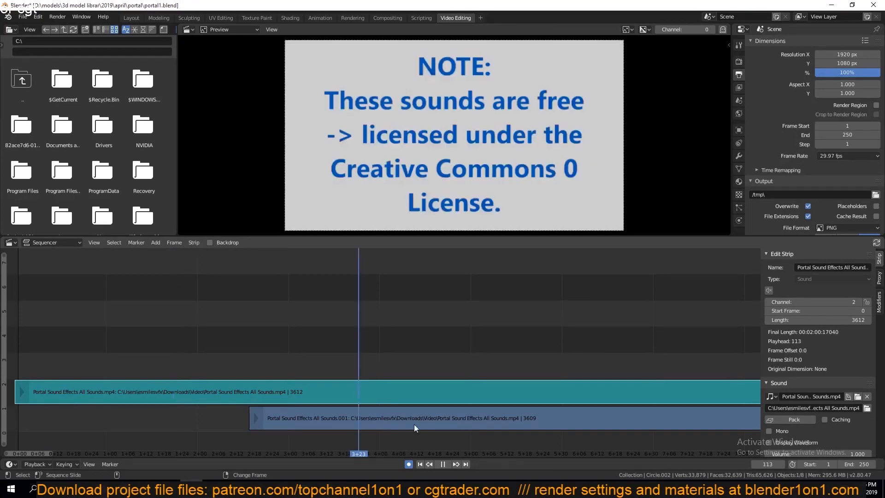
{"action": "left_click", "coordinate": [412, 424]}
{"action": "right_click", "coordinate": [221, 364]}
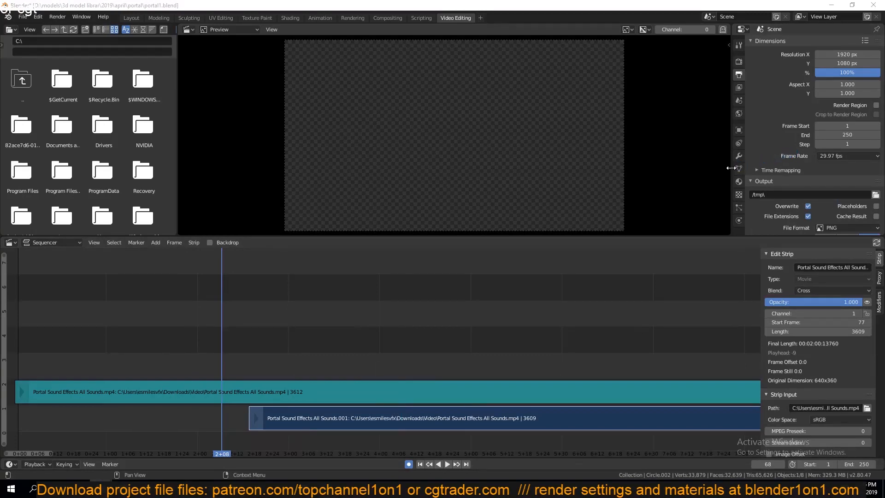
- Switch to Portal Sound Effects All Sounds.mp4 in VLC media player, raise the volume to 100% and skip ahead to about 00:34
{"action": "key", "text": "alt+Tab"}
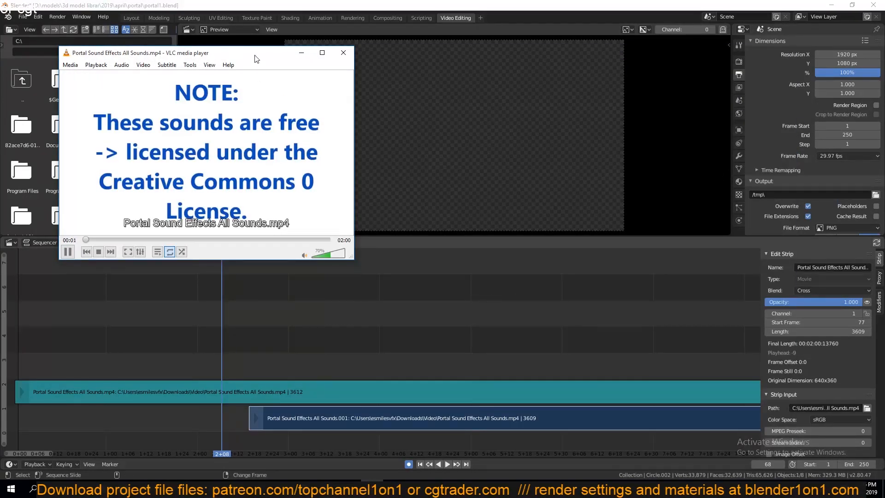
{"action": "left_click_drag", "start_coordinate": [255, 58], "coordinate": [444, 116]}
{"action": "scroll", "coordinate": [335, 265], "scroll_direction": "up", "scroll_amount": 7}
{"action": "left_click", "coordinate": [300, 297]}
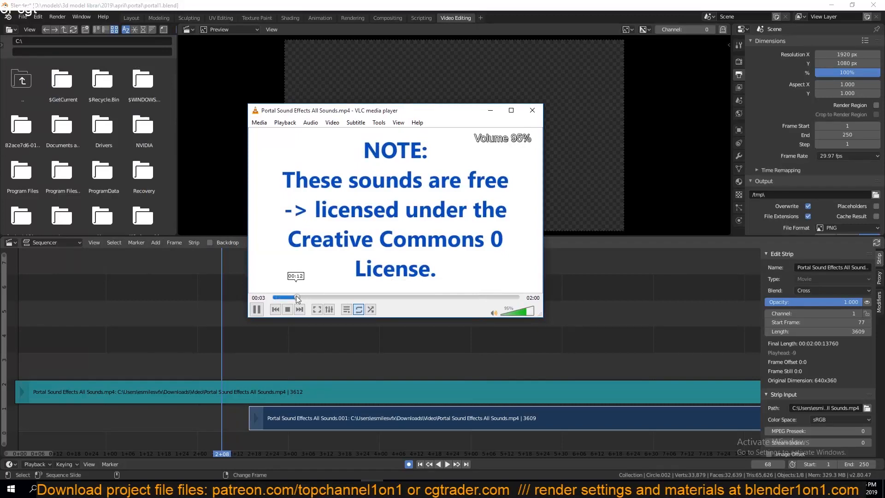
{"action": "left_click", "coordinate": [341, 297]}
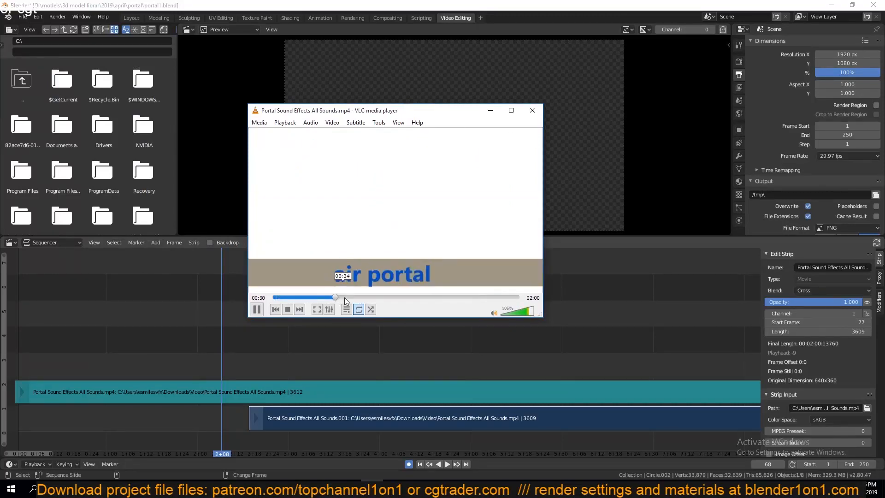
- Close VLC media player and delete the movie strip on channel 1 of the sequencer
{"action": "left_click", "coordinate": [531, 114]}
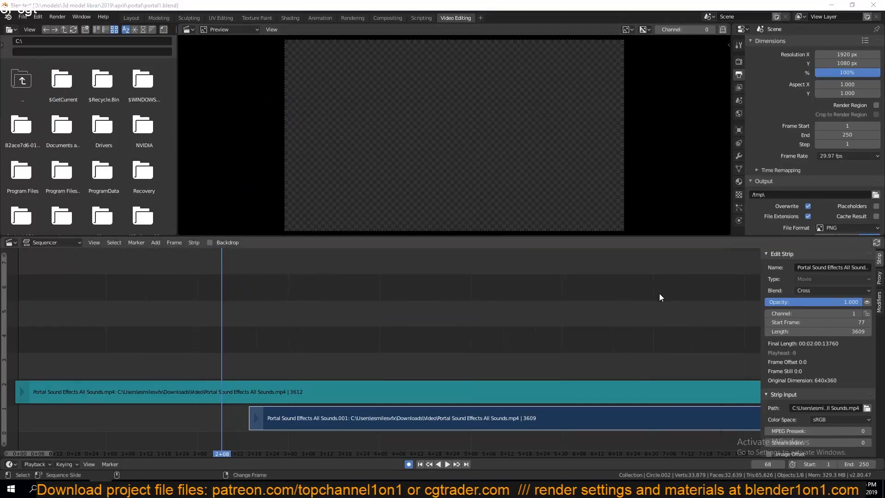
{"action": "scroll", "coordinate": [659, 293], "scroll_direction": "down", "scroll_amount": 10}
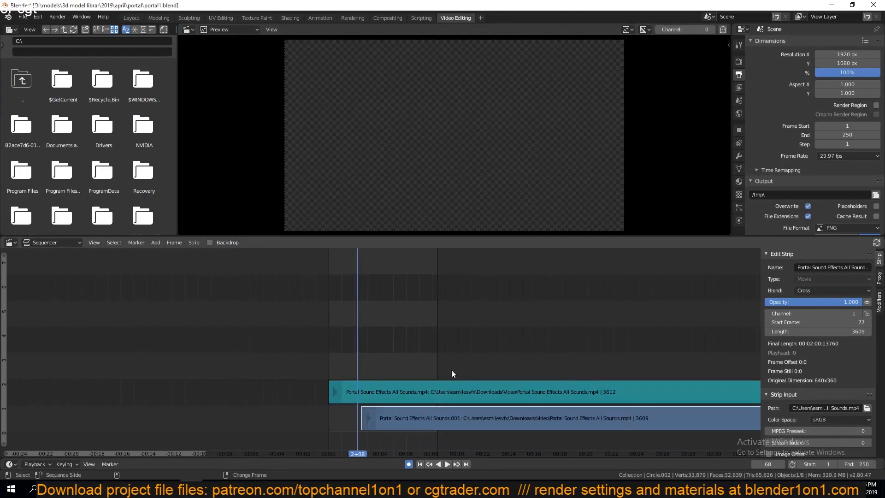
{"action": "left_click", "coordinate": [449, 420]}
{"action": "left_click_drag", "start_coordinate": [574, 414], "coordinate": [403, 413]}
{"action": "key", "text": "x"}
{"action": "left_click", "coordinate": [404, 414]}
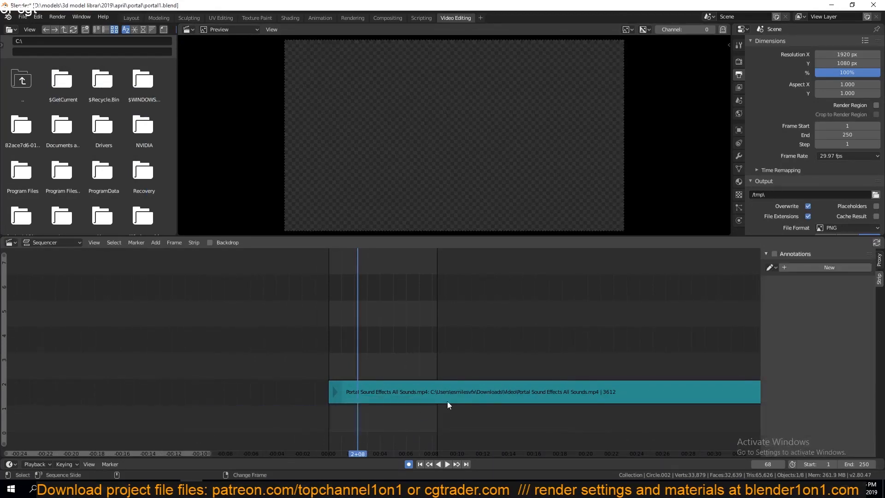
- Slide the sound strip on channel 2 to start frame -341 and play it back
{"action": "left_click", "coordinate": [599, 394]}
{"action": "left_click_drag", "start_coordinate": [521, 393], "coordinate": [129, 393]}
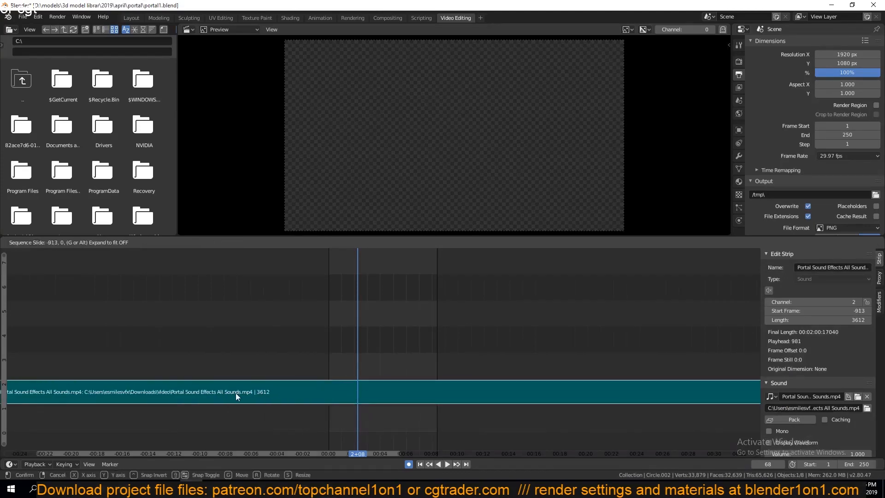
{"action": "key", "text": "space"}
{"action": "key", "text": "space"}
{"action": "left_click_drag", "start_coordinate": [256, 395], "coordinate": [502, 395]}
{"action": "key", "text": "space"}
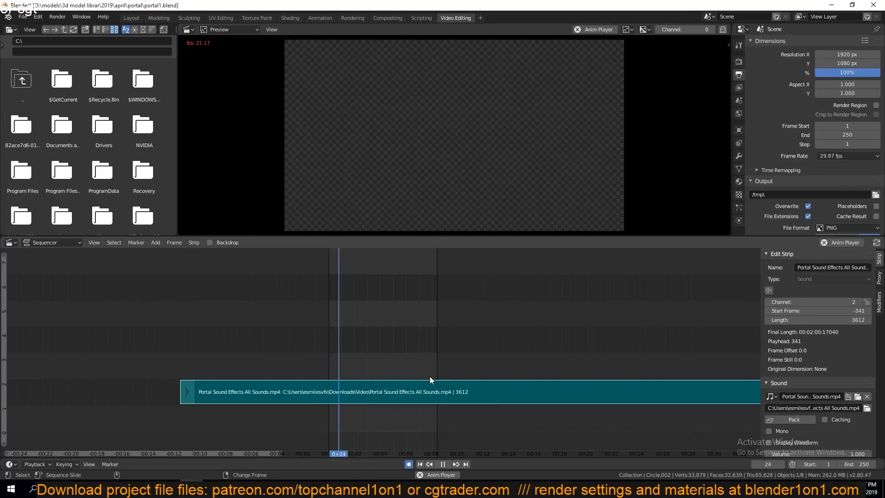
- Trim the beginning of the sound strip to frame 5 and then to frame 28 while listening to the playback
{"action": "left_click_drag", "start_coordinate": [188, 388], "coordinate": [339, 391]}
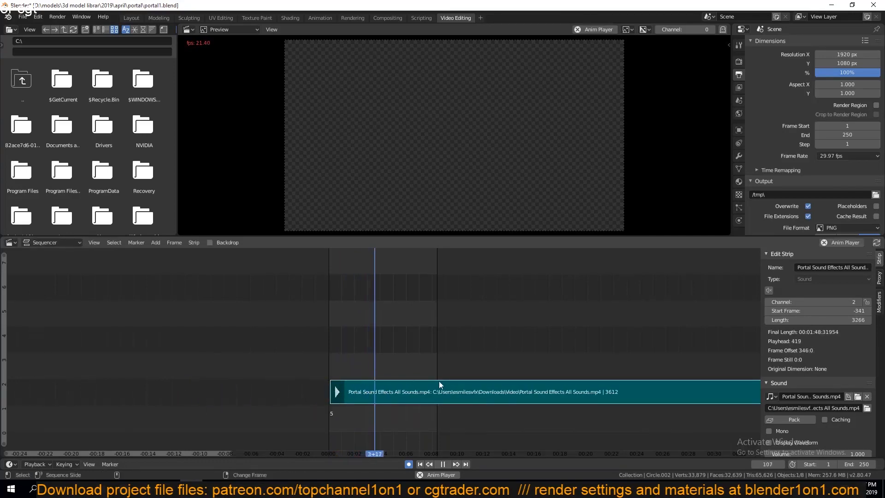
{"action": "key", "text": "space"}
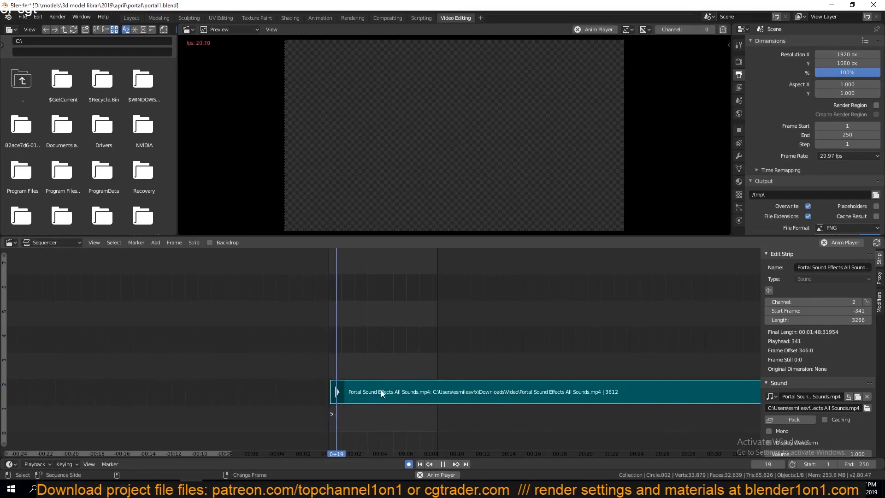
{"action": "key", "text": "g"}
{"action": "left_click", "coordinate": [367, 390]}
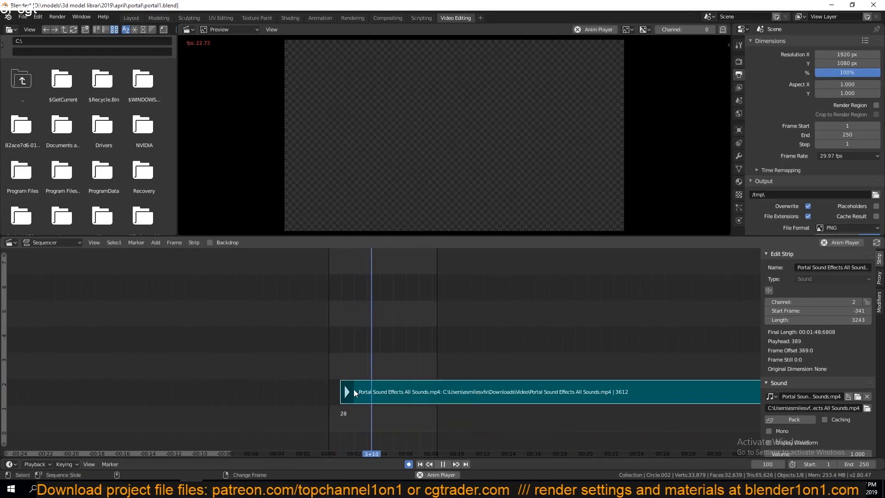
{"action": "key", "text": "space"}
- Pull the sound strip's beginning back to frame -3 and play it from near the start of the timeline
{"action": "scroll", "coordinate": [351, 392], "scroll_direction": "up", "scroll_amount": 4}
{"action": "key", "text": "g"}
{"action": "left_click", "coordinate": [471, 403]}
{"action": "right_click", "coordinate": [253, 374]}
{"action": "key", "text": "space"}
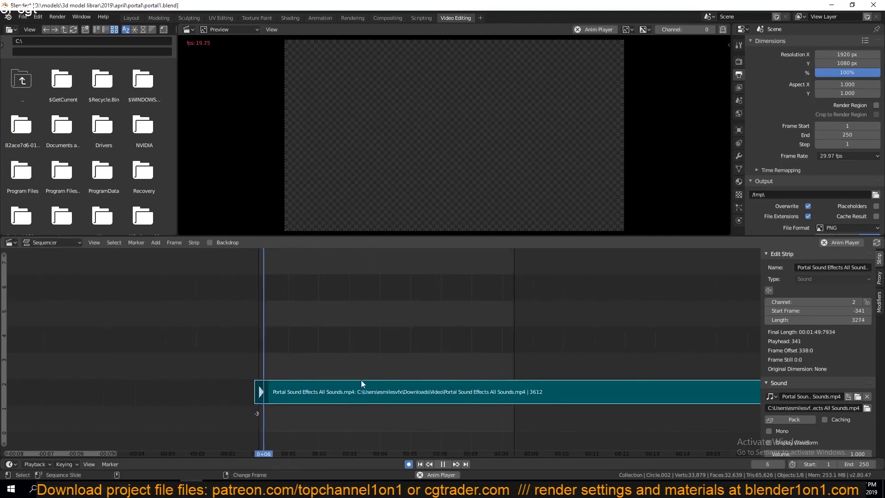
{"action": "key", "text": "space"}
- Extend the sound strip's beginning to frame -12 and play it up to frame 102
{"action": "key", "text": "g"}
{"action": "left_click", "coordinate": [301, 387]}
{"action": "right_click", "coordinate": [235, 368]}
{"action": "key", "text": "space"}
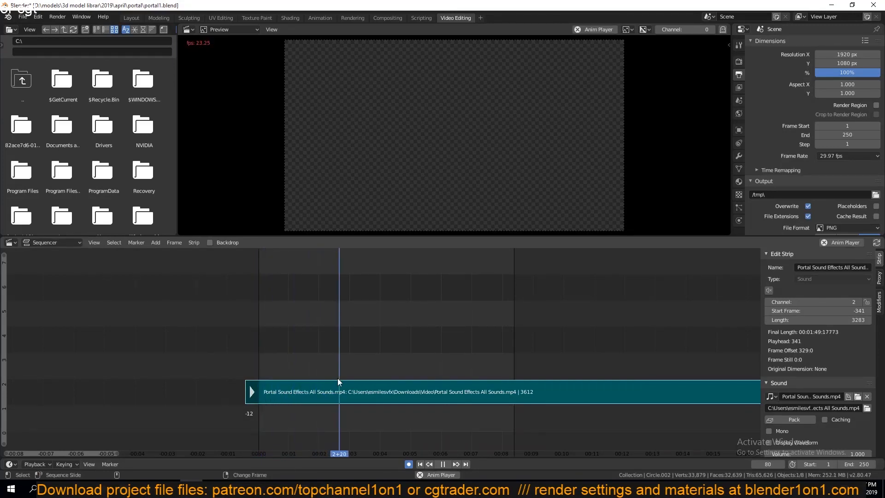
{"action": "key", "text": "space"}
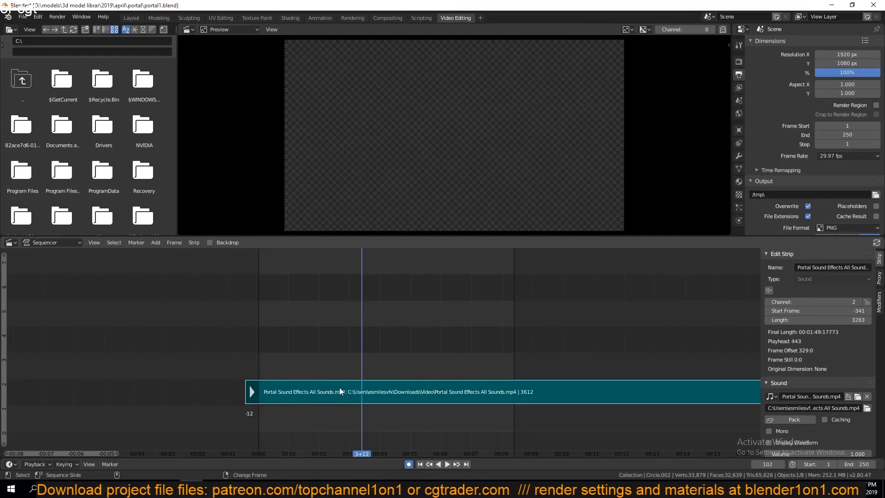
- Split the sound strip at frame 102 and delete the part before the cut
{"action": "key", "text": "k"}
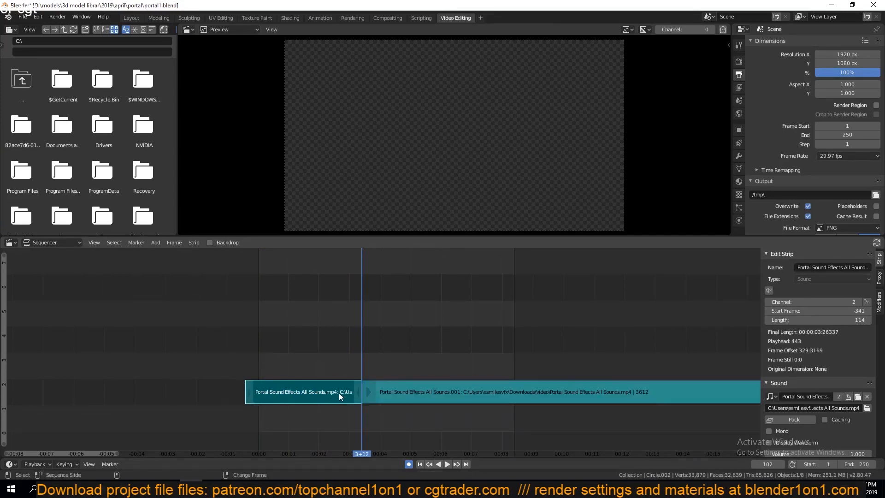
{"action": "key", "text": "x"}
{"action": "key", "text": "Escape"}
{"action": "key", "text": "x"}
{"action": "left_click", "coordinate": [335, 393]}
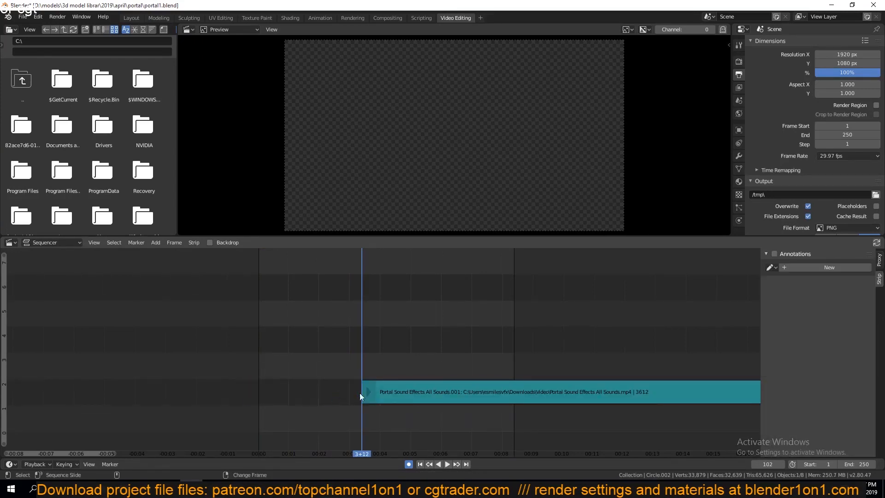
- Slide the remaining sound strip to the beginning of the timeline, at start frame -441, and preview it
{"action": "left_click", "coordinate": [439, 392]}
{"action": "left_click_drag", "start_coordinate": [451, 391], "coordinate": [345, 391]}
{"action": "key", "text": "shift+Left"}
{"action": "key", "text": "space"}
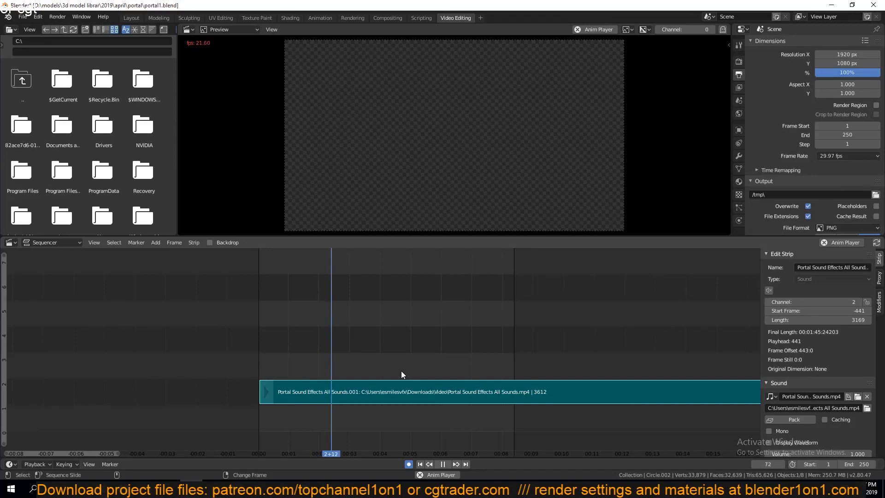
{"action": "key", "text": "space"}
- Split the sound strip at frame 75 and delete the short part before the cut
{"action": "right_click_drag", "start_coordinate": [316, 369], "coordinate": [333, 387]}
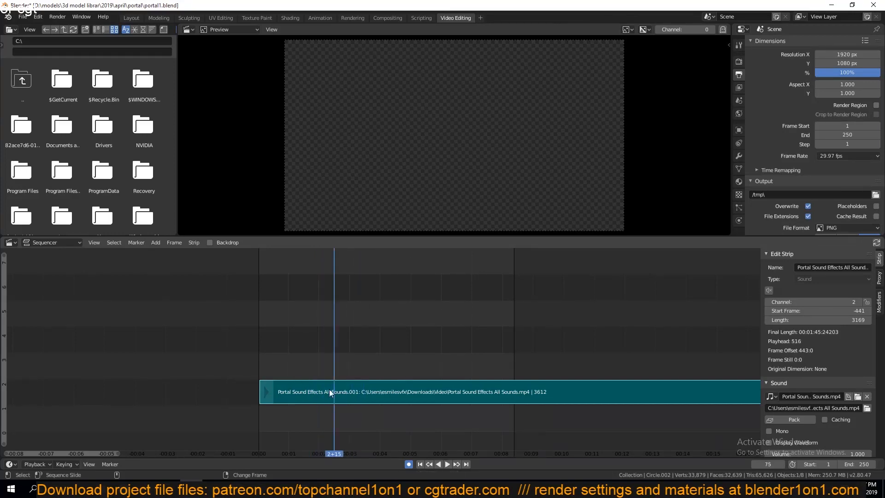
{"action": "key", "text": "k"}
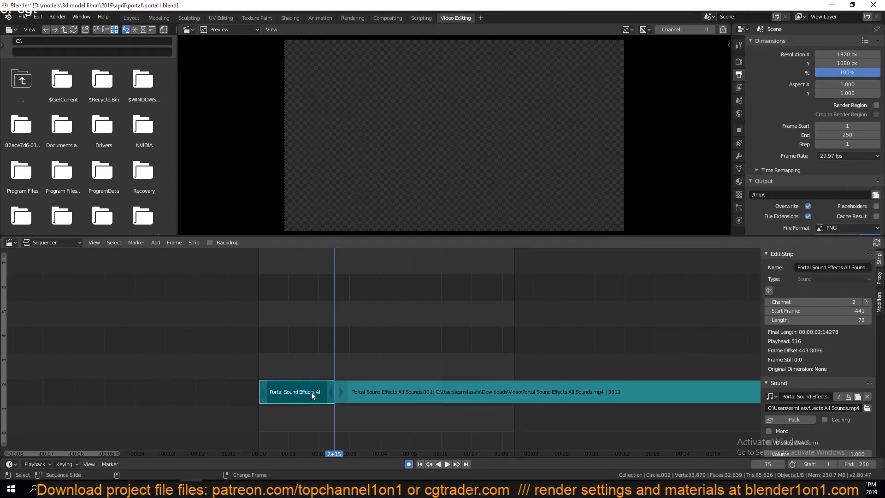
{"action": "left_click", "coordinate": [318, 390]}
{"action": "key", "text": "x"}
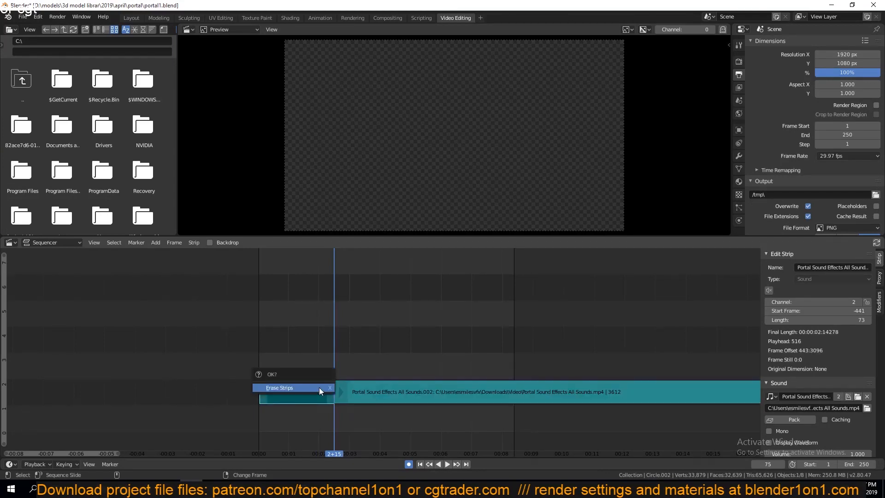
{"action": "left_click", "coordinate": [318, 389]}
- Slide the remaining sound strip to the beginning of the timeline, at start frame -515, preview it and save the file
{"action": "left_click_drag", "start_coordinate": [444, 387], "coordinate": [361, 382]}
{"action": "right_click", "coordinate": [247, 382]}
{"action": "key", "text": "space"}
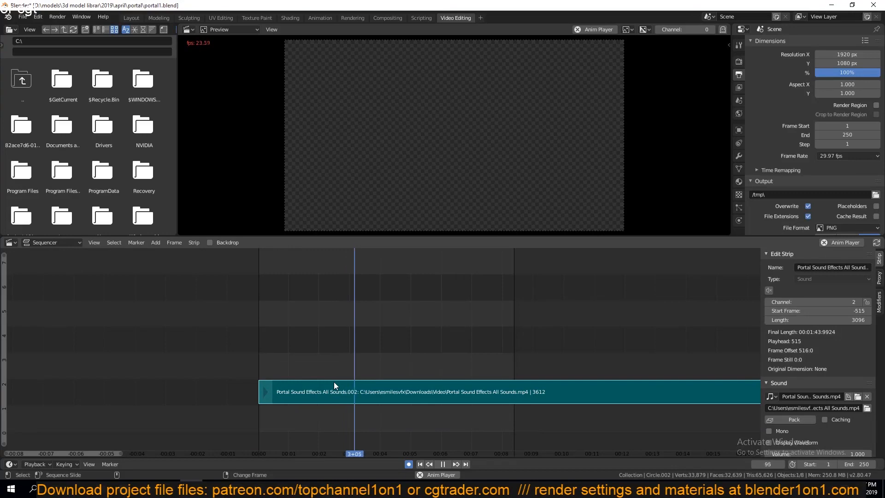
{"action": "key", "text": "space"}
{"action": "key", "text": "ctrl+s"}
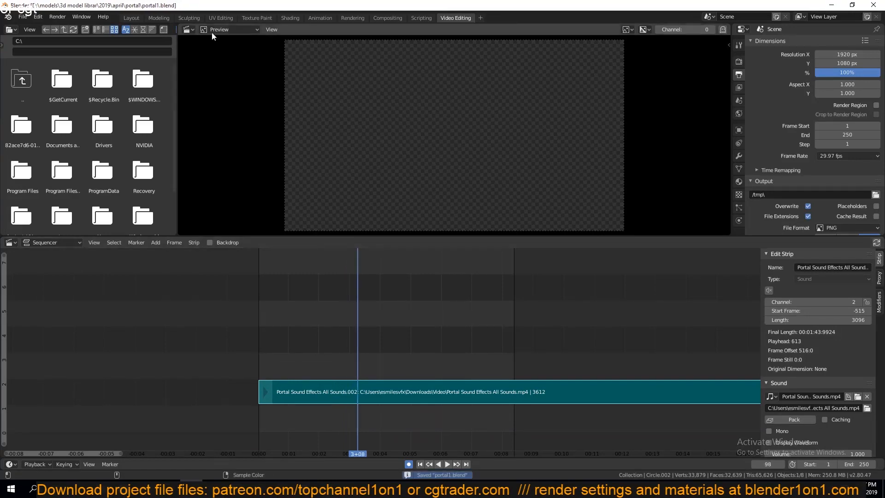
- Switch to the Animation workspace, set its camera view to Rendered shading and play the portal animation from frame 0
{"action": "left_click", "coordinate": [305, 17]}
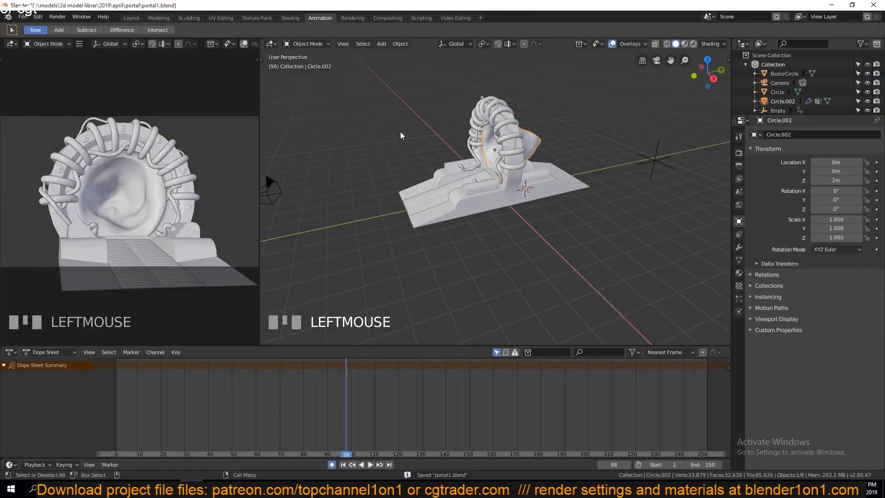
{"action": "scroll", "coordinate": [239, 43], "scroll_direction": "down", "scroll_amount": 5}
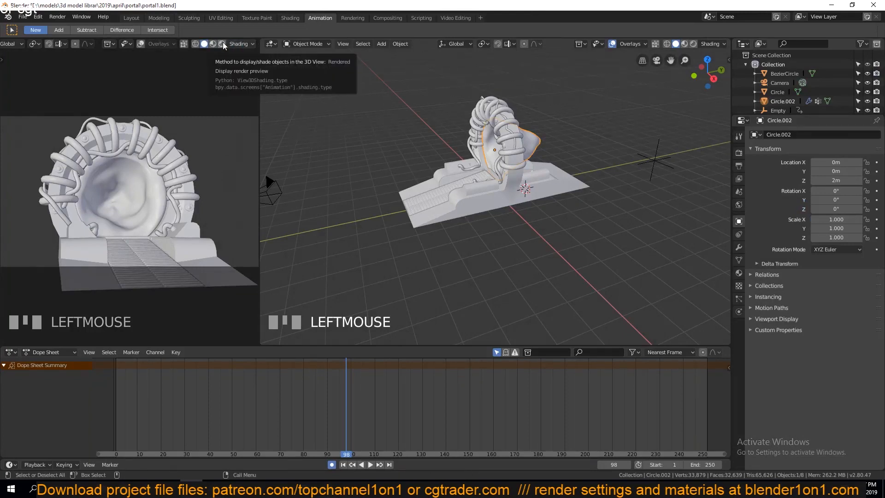
{"action": "left_click", "coordinate": [222, 44]}
{"action": "right_click", "coordinate": [107, 385]}
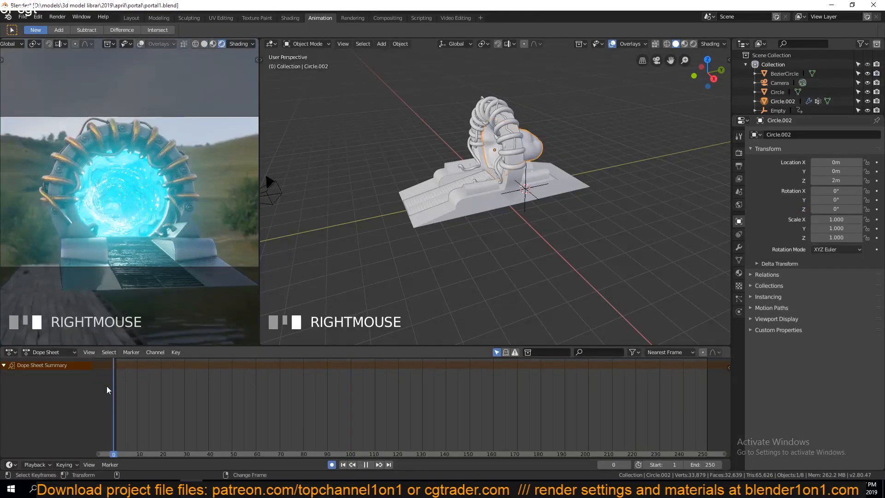
{"action": "key", "text": "space"}
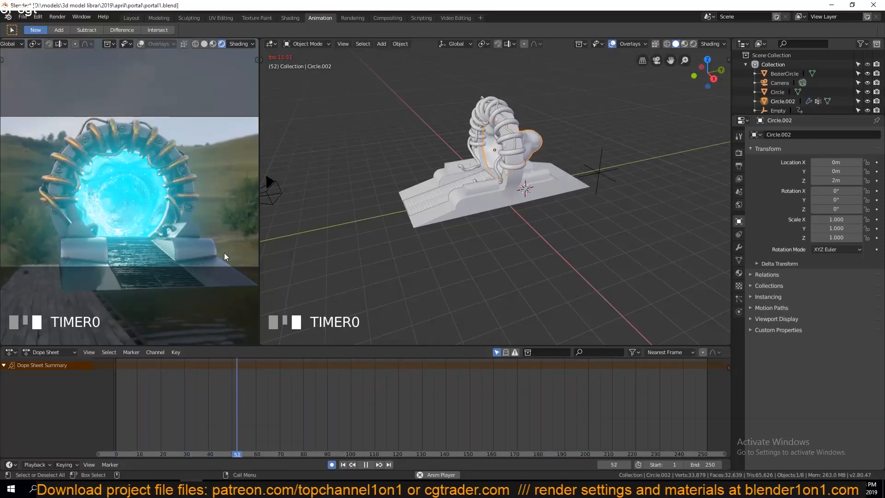
{"action": "key", "text": "space"}
- Move the camera in top view to about X -0.63 m, Y -10.4 m, and delete its keyframe at frame 63
{"action": "left_click", "coordinate": [271, 185]}
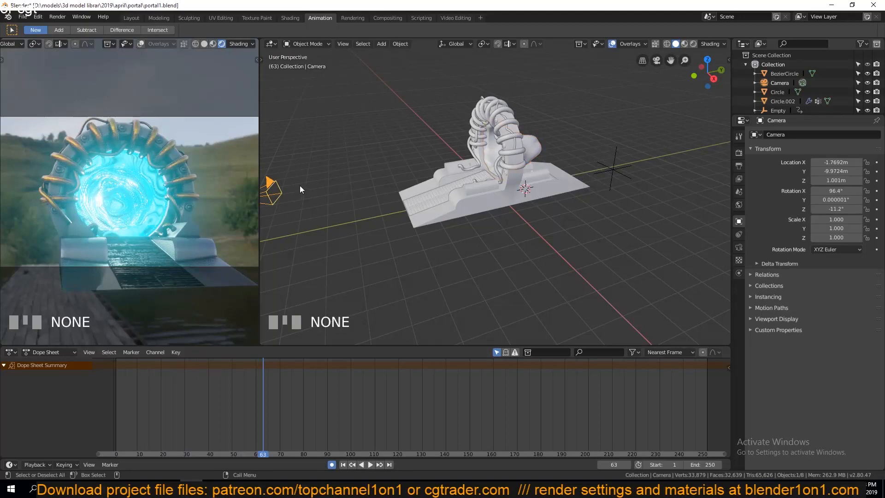
{"action": "key", "text": "KP_7"}
{"action": "middle_click_drag", "start_coordinate": [432, 215], "coordinate": [459, 119], "text": "shift"}
{"action": "key", "text": "ctrl+s"}
{"action": "key", "text": "g"}
{"action": "left_click", "coordinate": [524, 212]}
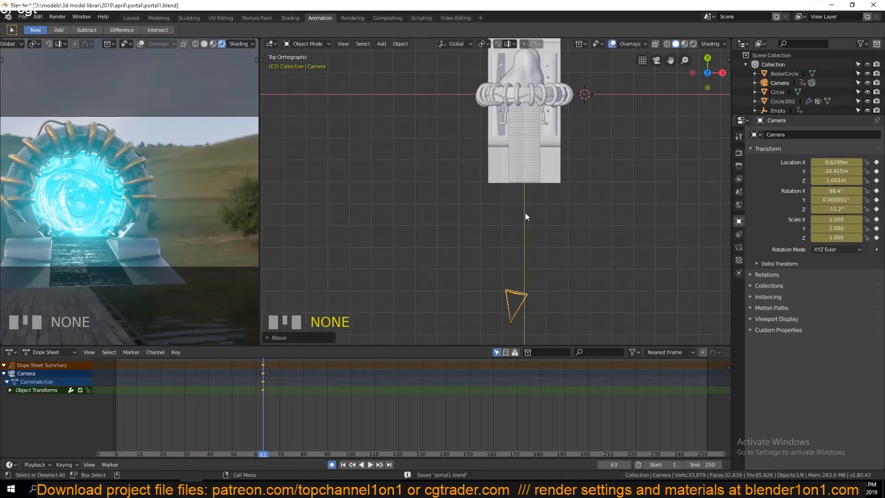
{"action": "key", "text": "x"}
{"action": "left_click", "coordinate": [270, 390]}
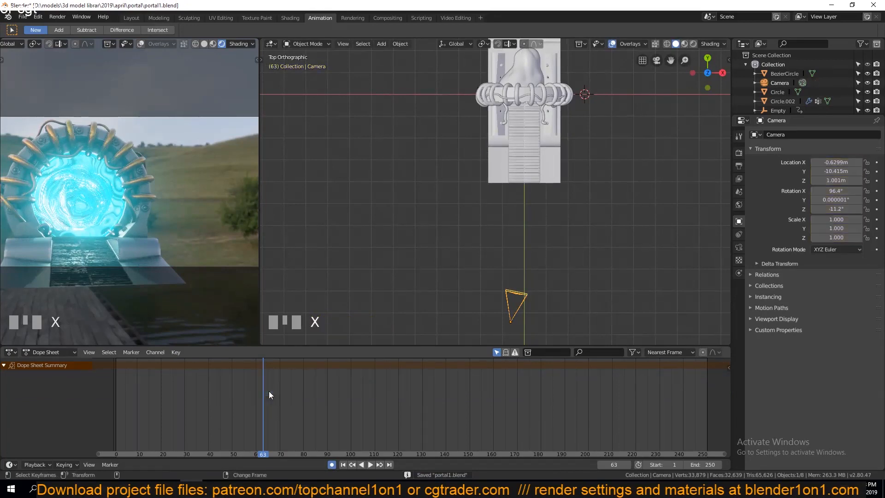
- At frame 0, reframe the portal through the camera by rotating it to about Y -3.5°, Z -11.6° and moving it to about X -1.17 m, Y -10.31 m
{"action": "right_click", "coordinate": [105, 390]}
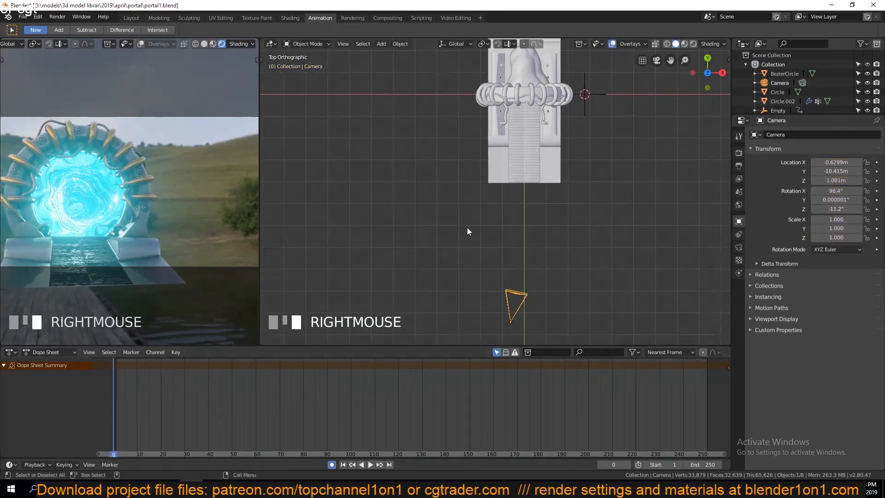
{"action": "key", "text": "KP_0"}
{"action": "key", "text": "r"}
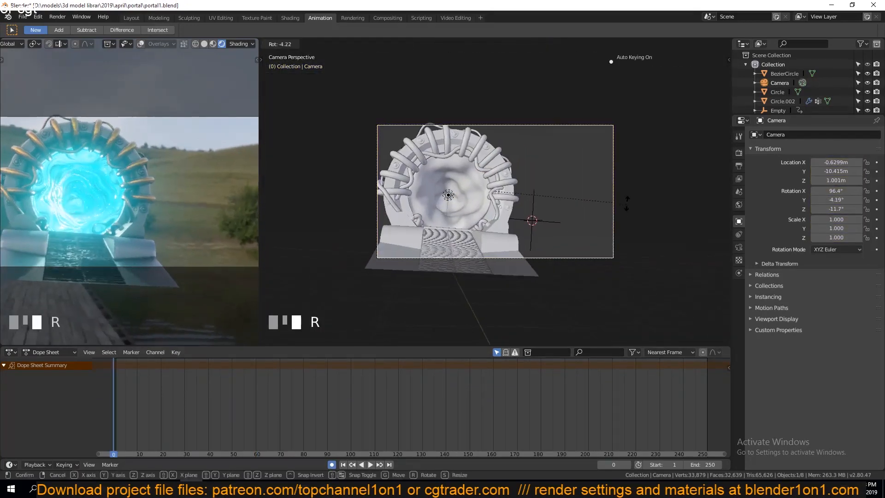
{"action": "left_click", "coordinate": [623, 198]}
{"action": "key", "text": "g"}
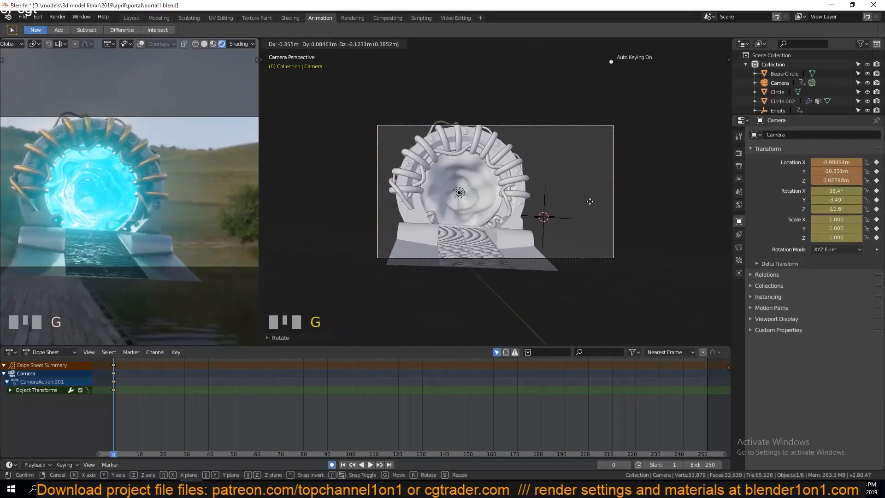
{"action": "left_click", "coordinate": [570, 210]}
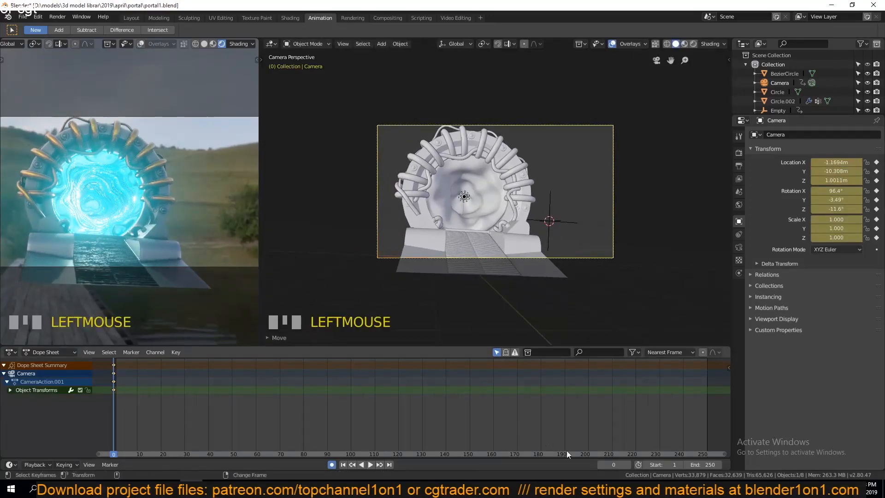
- Try to record a camera walk toward and back from the portal with Walk Navigation while the animation plays
{"action": "right_click", "coordinate": [629, 413]}
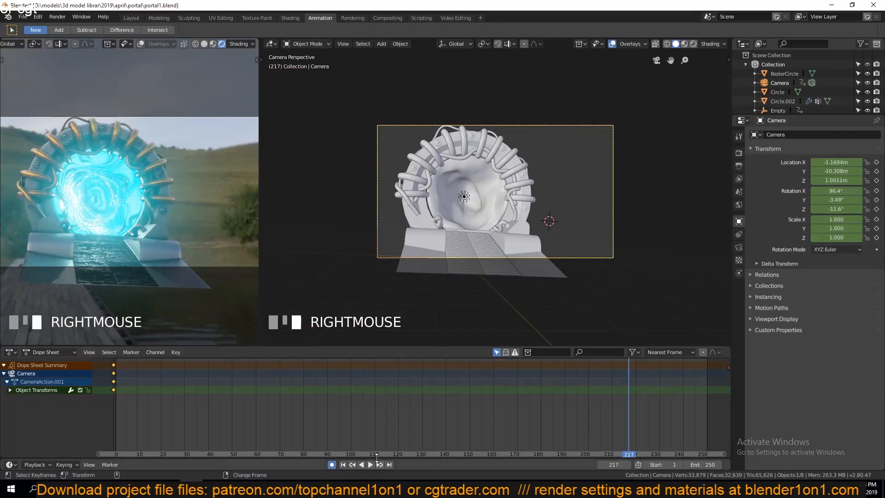
{"action": "key", "text": "space"}
{"action": "key", "text": "F3"}
{"action": "type", "text": "w"}
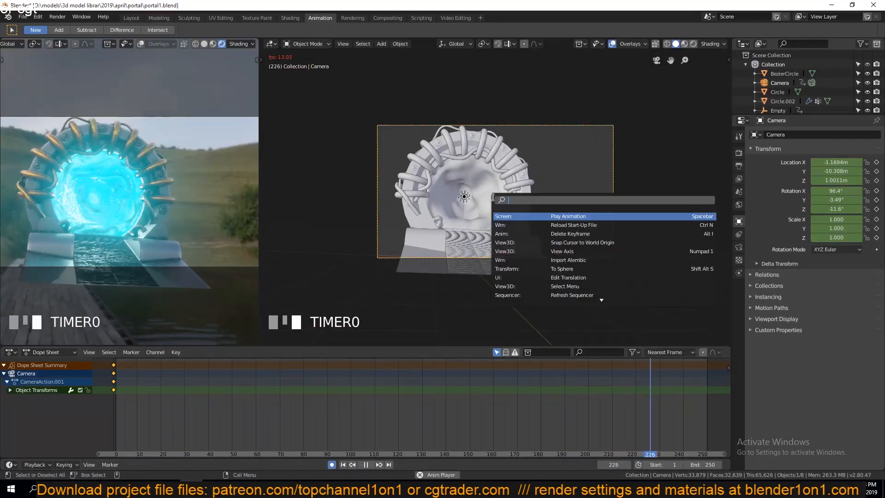
{"action": "type", "text": "al"}
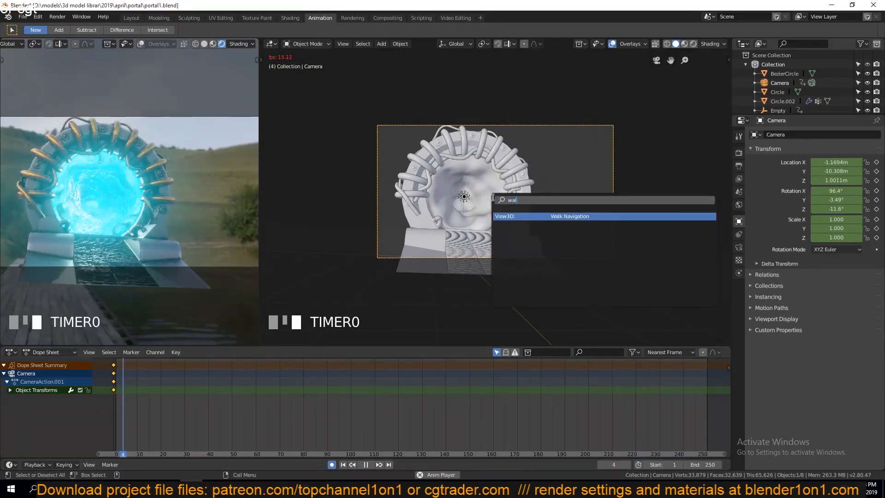
{"action": "key", "text": "Return"}
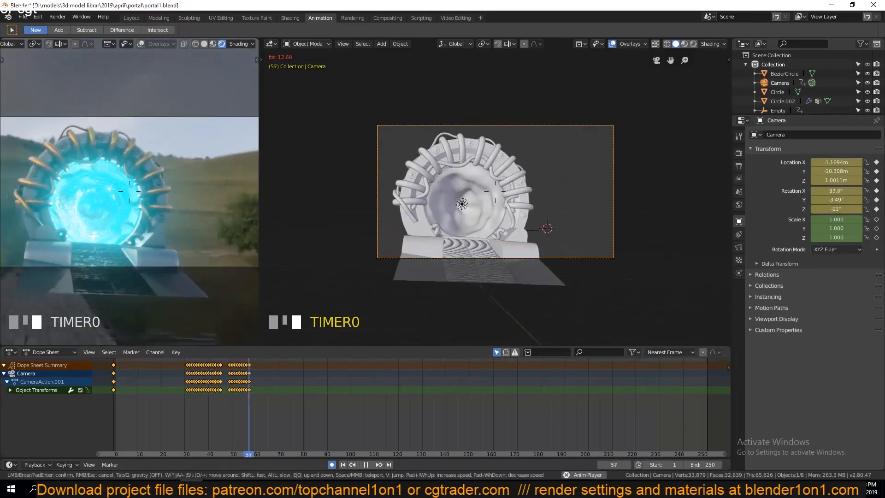
{"action": "key", "text": "w"}
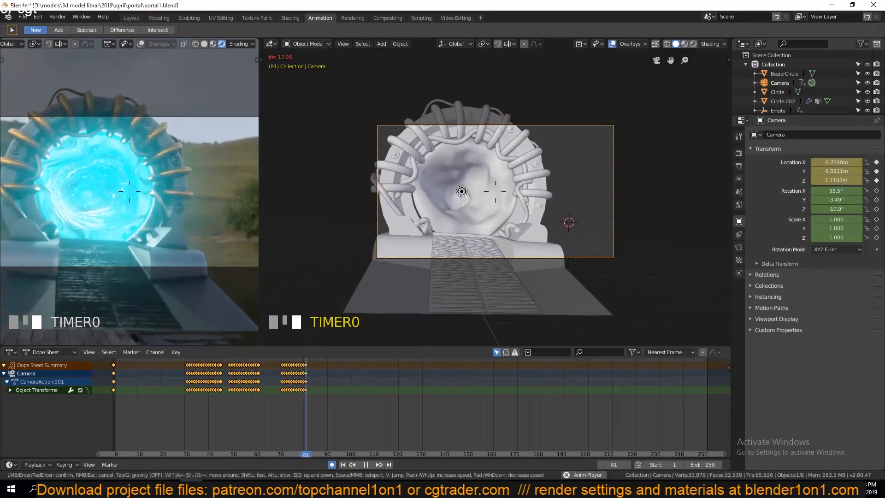
{"action": "key", "text": "s"}
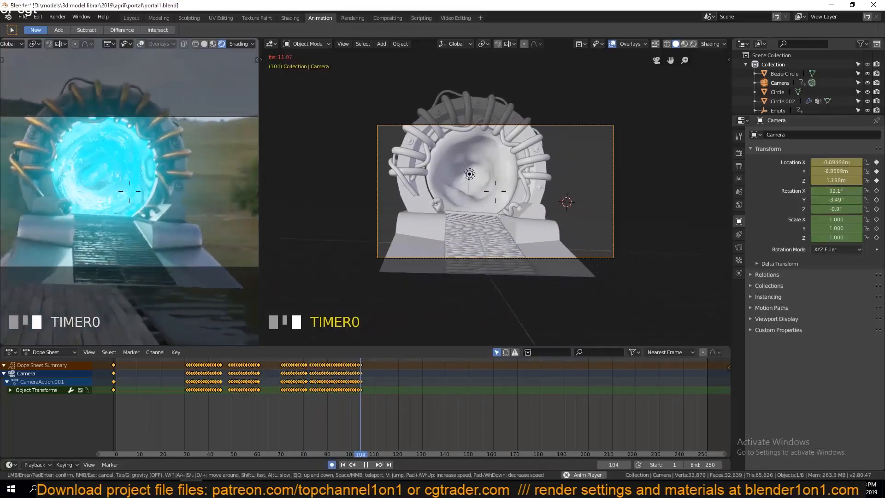
{"action": "key", "text": "w"}
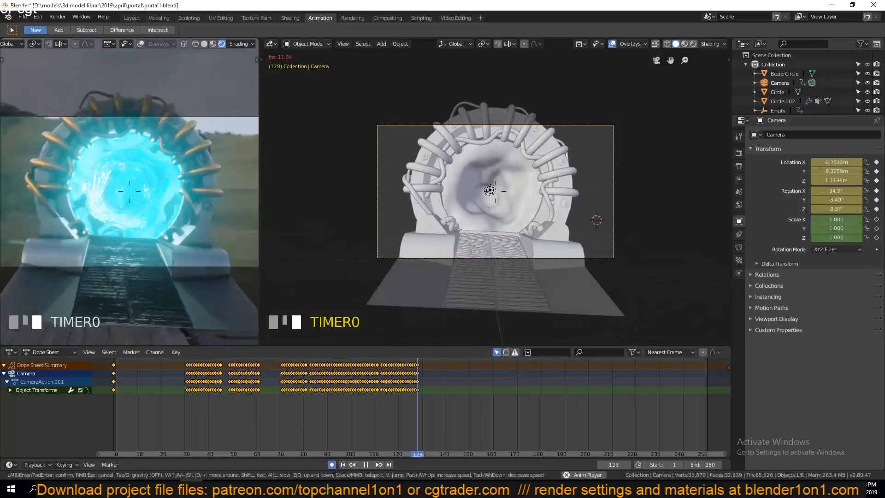
{"action": "key", "text": "w"}
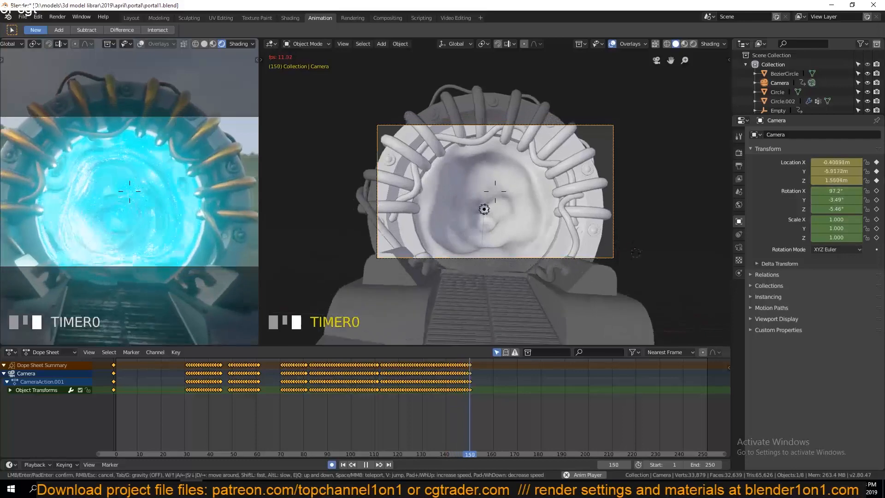
{"action": "key", "text": "s"}
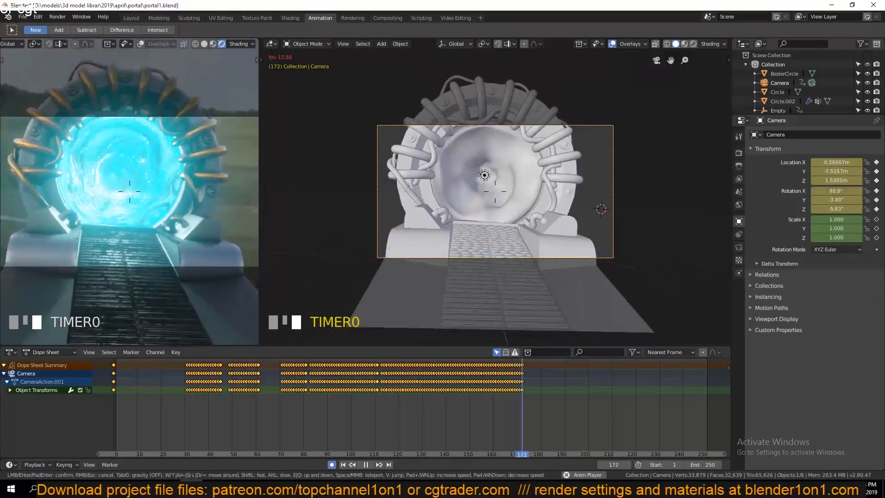
{"action": "left_click", "coordinate": [494, 191]}
{"action": "key", "text": "s"}
{"action": "right_click", "coordinate": [494, 192]}
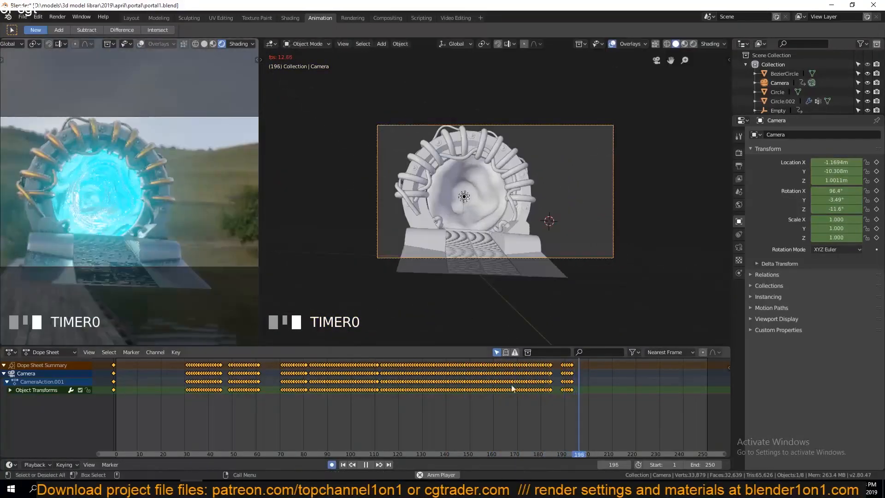
- Stop playback, return to frame 0 and delete all of the camera's keyframes
{"action": "key", "text": "space"}
{"action": "right_click_drag", "start_coordinate": [180, 399], "coordinate": [111, 416]}
{"action": "key", "text": "x"}
{"action": "left_click", "coordinate": [253, 405]}
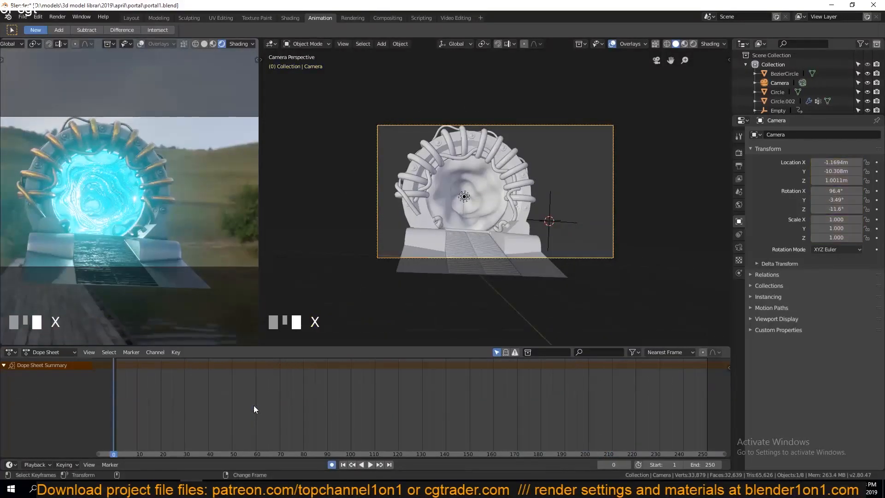
- At frame 233, rotate the camera to about Y -3.15° and move it to about X -1.27 m, Y -10.71 m, Z 0.77 m
{"action": "right_click_drag", "start_coordinate": [552, 395], "coordinate": [667, 395]}
{"action": "key", "text": "r"}
{"action": "left_click", "coordinate": [629, 223]}
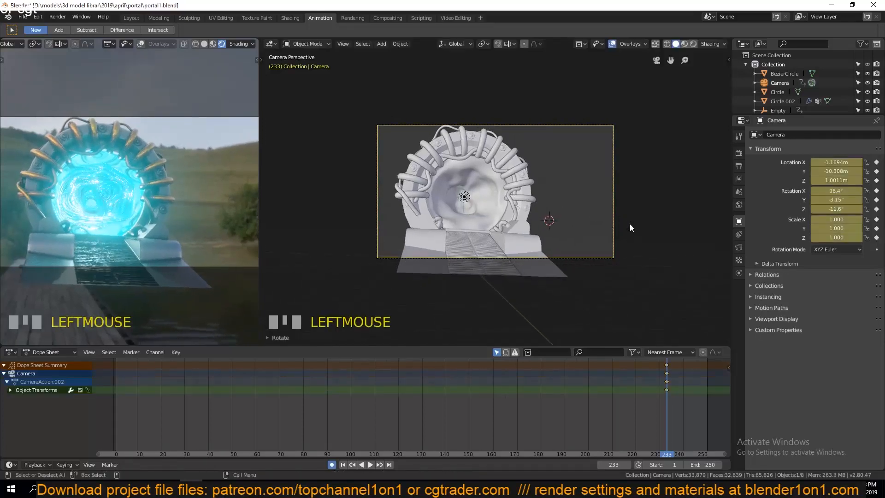
{"action": "key", "text": "g"}
{"action": "left_click", "coordinate": [628, 236]}
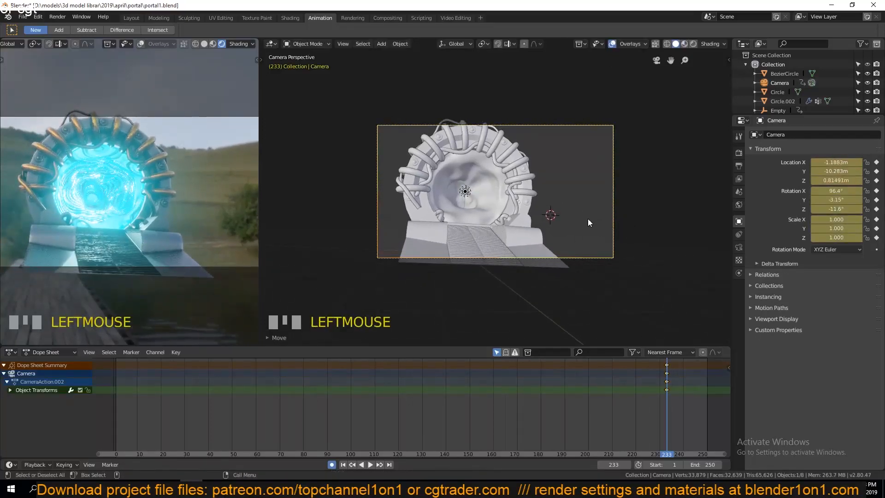
{"action": "key", "text": "g"}
{"action": "key", "text": "z"}
{"action": "key", "text": "z"}
{"action": "left_click", "coordinate": [584, 238]}
- Delete the camera's keyframe at frame 233 and save the file
{"action": "key", "text": "x"}
{"action": "left_click", "coordinate": [663, 369]}
{"action": "key", "text": "ctrl+s"}
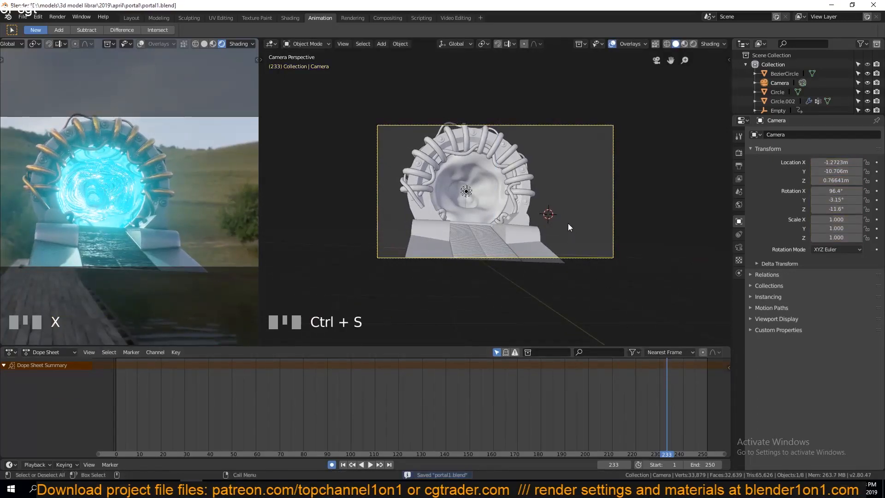
- Try another recording of a camera walk toward the portal with Walk Navigation during playback, and stop the animation
{"action": "key", "text": "space"}
{"action": "key", "text": "F3"}
{"action": "left_click", "coordinate": [588, 220]}
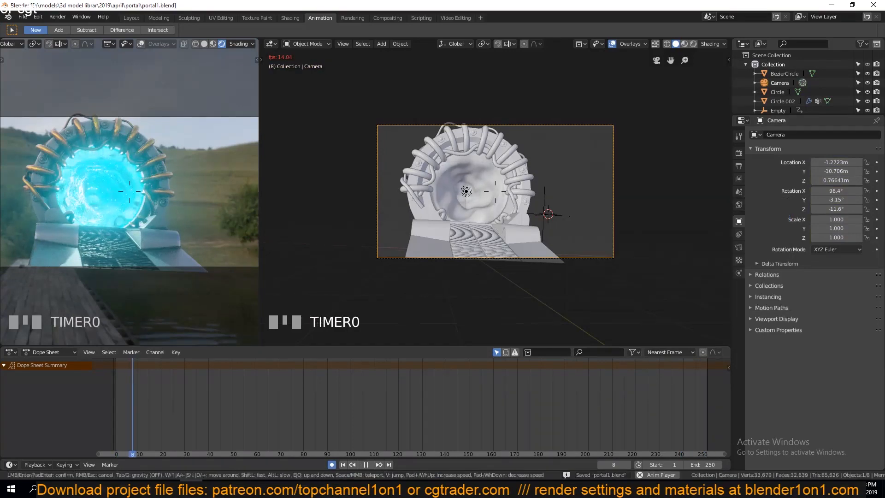
{"action": "key", "text": "w"}
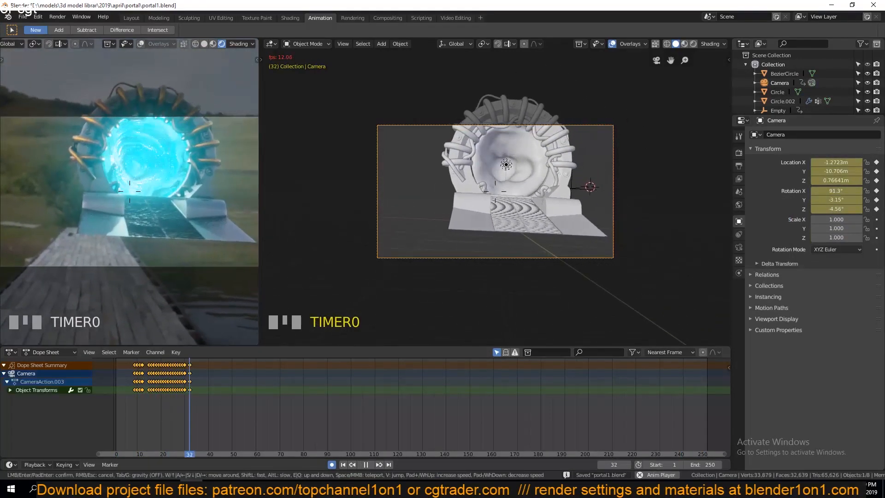
{"action": "key", "text": "w"}
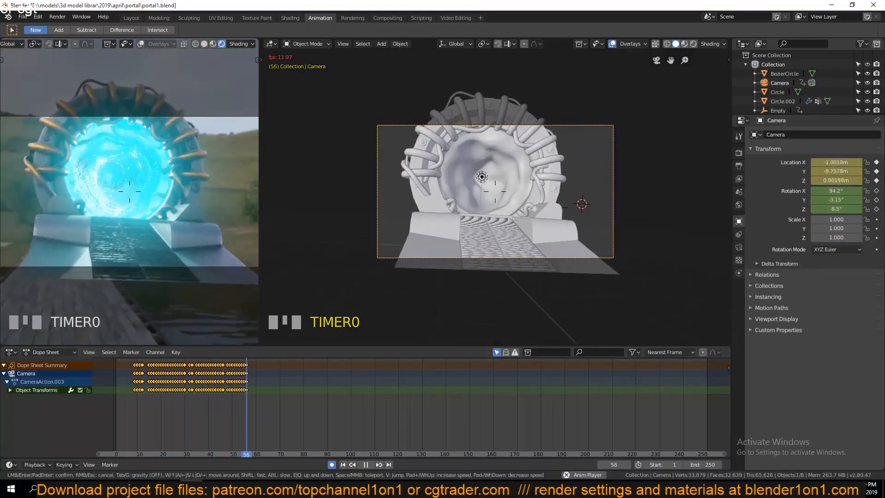
{"action": "key", "text": "s"}
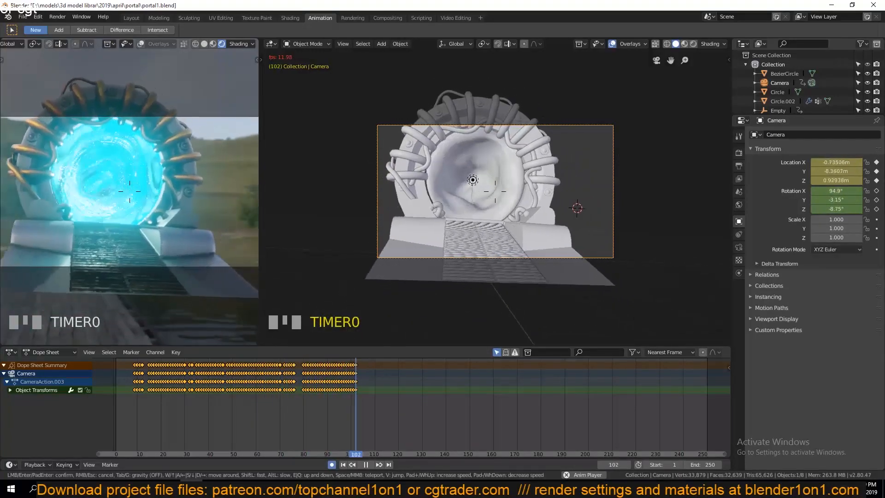
{"action": "key", "text": "Escape"}
- Delete the camera keyframes recorded during the walk and save the file
{"action": "key", "text": "x"}
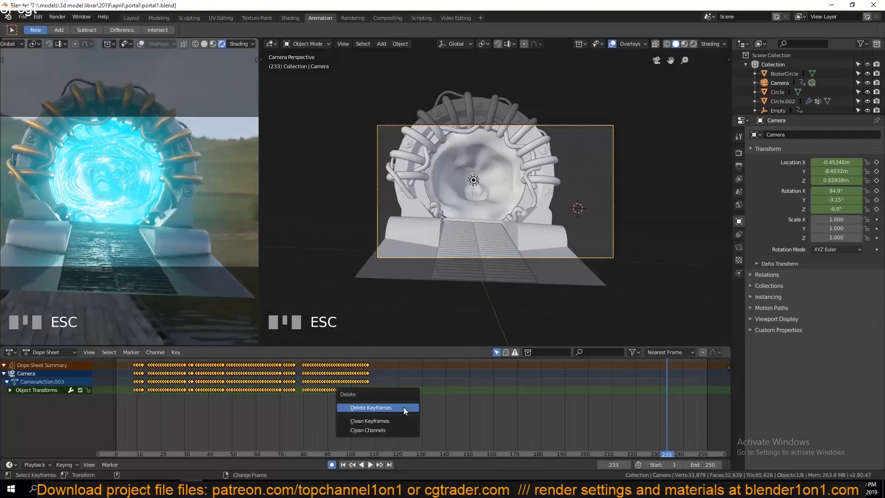
{"action": "left_click", "coordinate": [403, 408]}
{"action": "key", "text": "ctrl+s"}
- Rotate the camera to about Y -3.21°, Z -6.91°, return to frame 0 and delete the new keyframe
{"action": "key", "text": "r"}
{"action": "left_click", "coordinate": [603, 216]}
{"action": "right_click", "coordinate": [98, 407]}
{"action": "key", "text": "x"}
{"action": "left_click", "coordinate": [670, 363]}
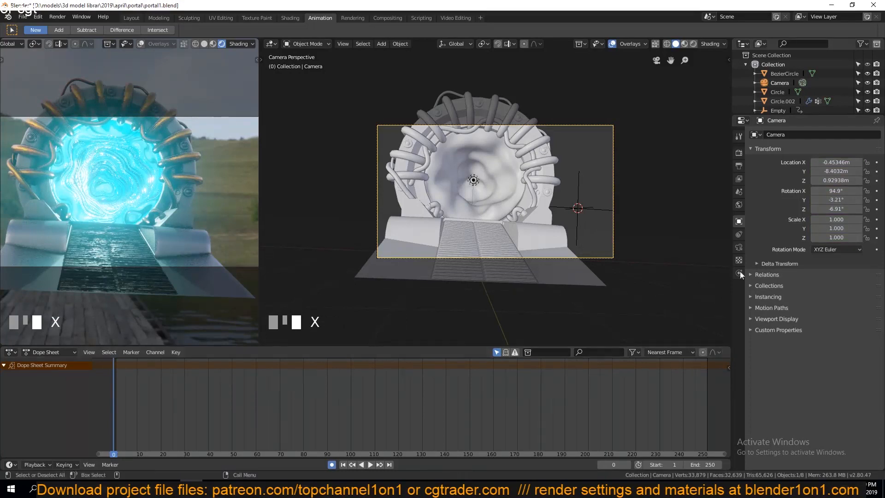
- Set the camera lens's focal length to 25 mm and save the file
{"action": "left_click", "coordinate": [738, 247]}
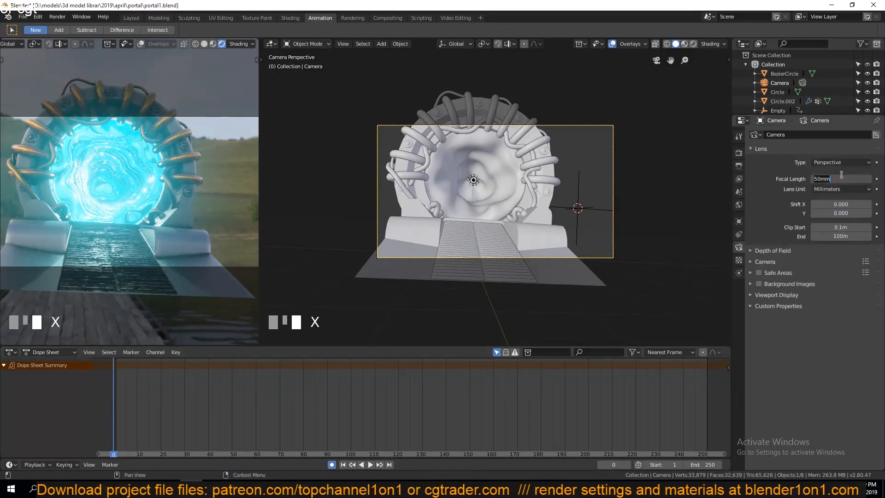
{"action": "type", "text": "25"}
{"action": "left_click", "coordinate": [570, 214]}
{"action": "key", "text": "ctrl+s"}
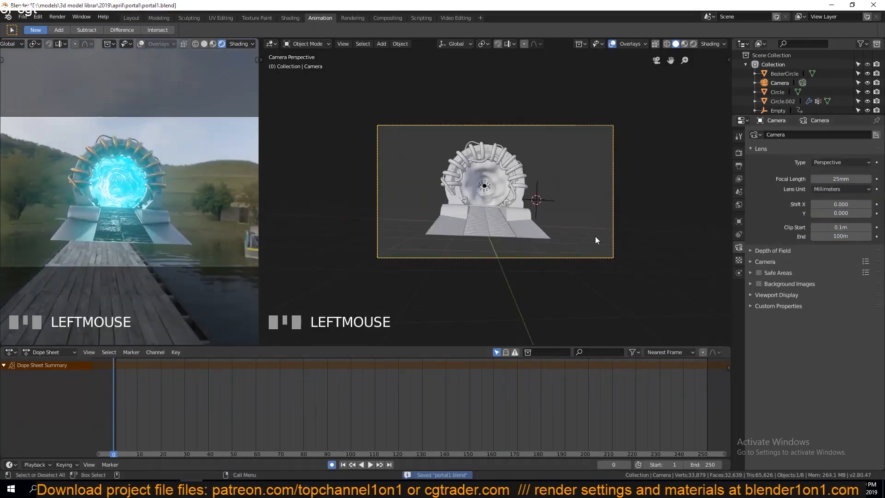
- Rotate the camera slightly at frame 0 to straighten the portal view and briefly preview the animation
{"action": "key", "text": "r"}
{"action": "left_click", "coordinate": [629, 243]}
{"action": "key", "text": "space"}
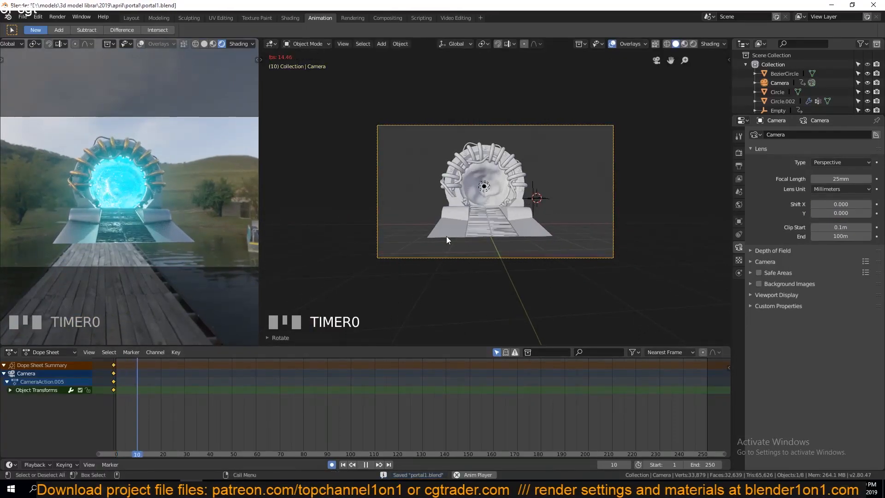
{"action": "key", "text": "space"}
- Try to move the camera about 5.11 m along global Y toward the portal at frame 251
{"action": "right_click", "coordinate": [270, 387]}
{"action": "right_click_drag", "start_coordinate": [408, 388], "coordinate": [709, 388]}
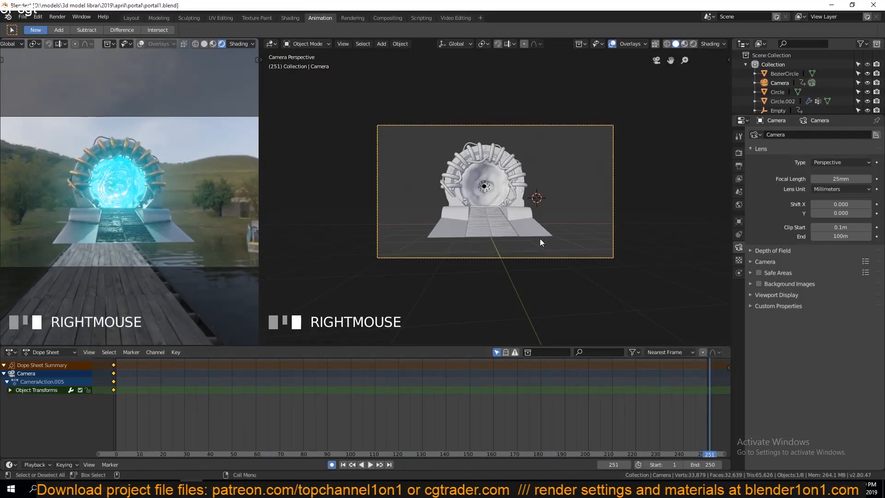
{"action": "key", "text": "g"}
{"action": "key", "text": "y"}
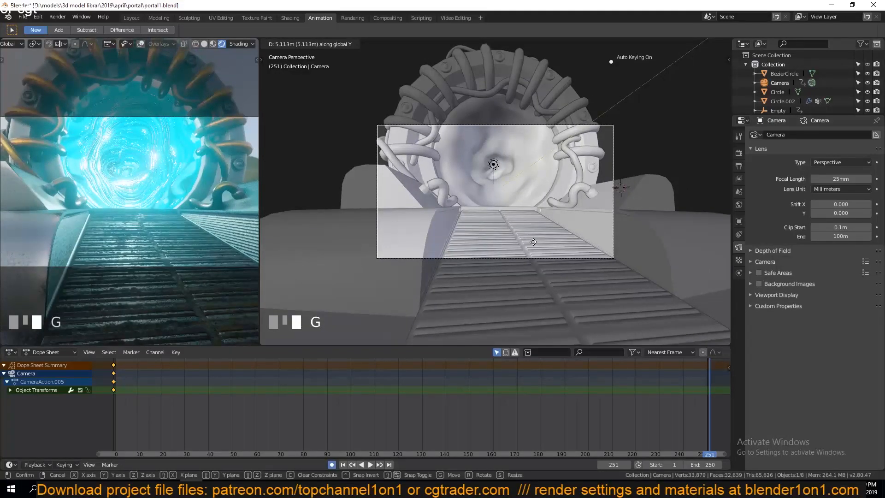
{"action": "right_click", "coordinate": [533, 242]}
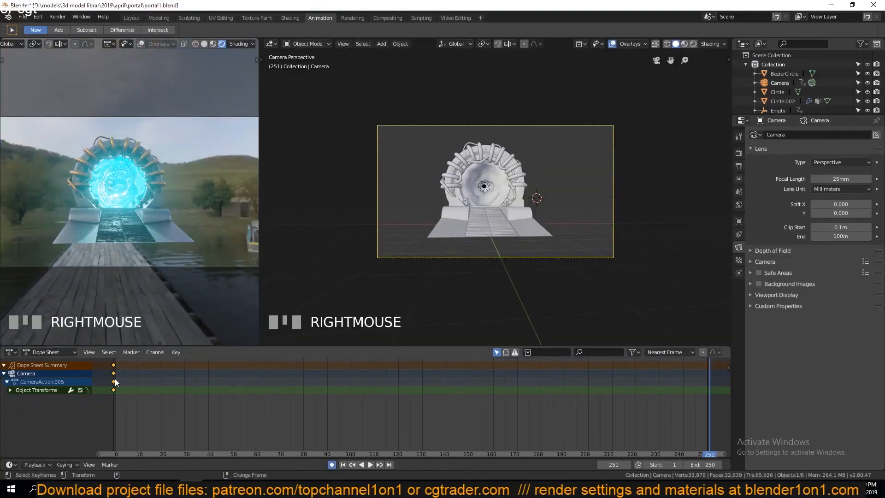
- Delete the camera's frame 0 keyframe and, starting playback from frame 231, record a walk up to and around the portal with Walk Navigation
{"action": "key", "text": "x"}
{"action": "right_click", "coordinate": [662, 399]}
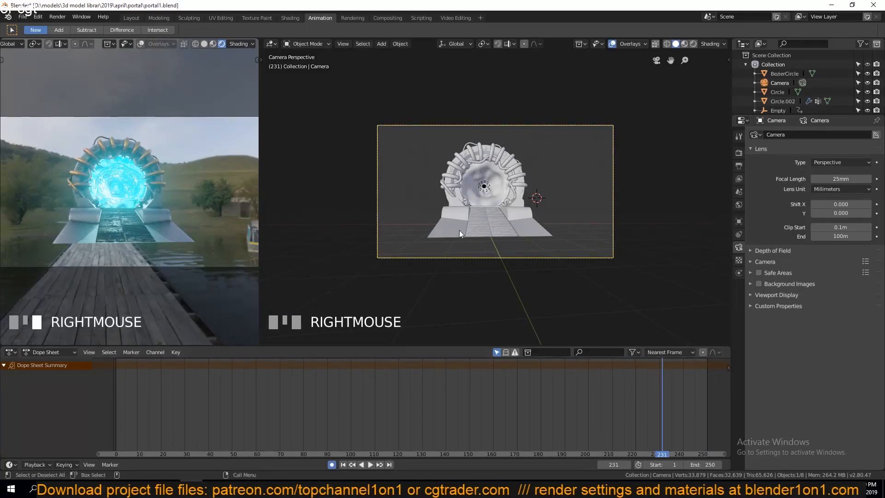
{"action": "key", "text": "space"}
{"action": "key", "text": "F3"}
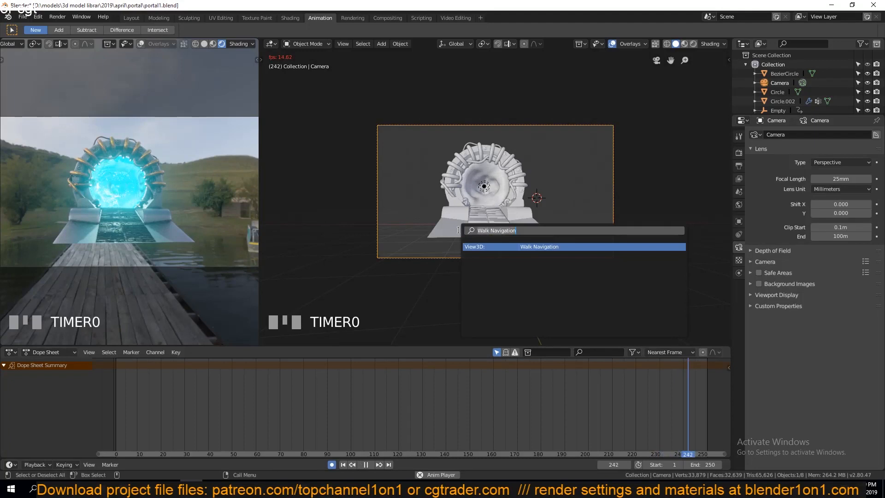
{"action": "left_click", "coordinate": [474, 247]}
{"action": "key", "text": "w"}
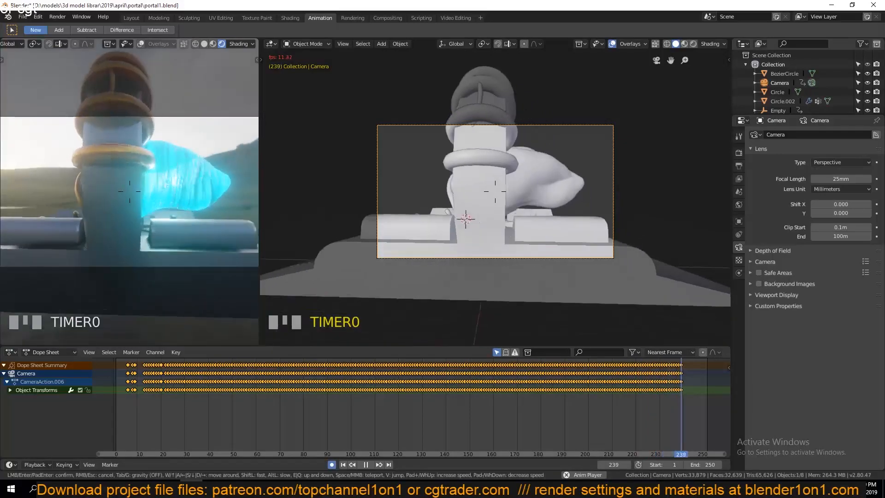
{"action": "left_click", "coordinate": [495, 191]}
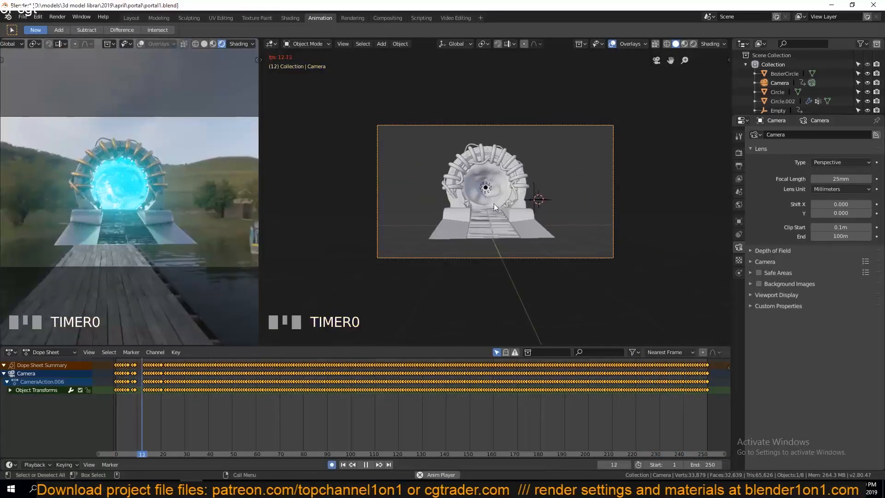
{"action": "key", "text": "Escape"}
{"action": "key", "text": "Escape"}
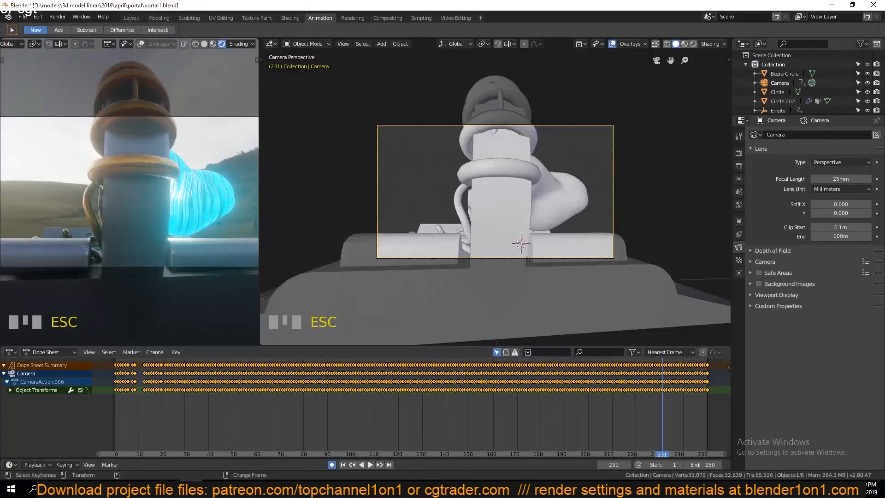
- Play the recorded camera walk from the start of the timeline and review the movement around the portal
{"action": "right_click", "coordinate": [330, 392]}
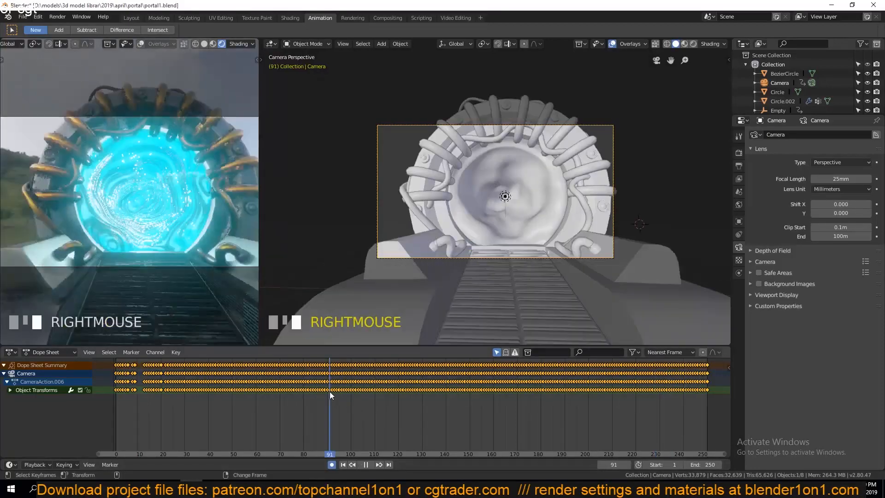
{"action": "right_click_drag", "start_coordinate": [199, 386], "coordinate": [113, 392]}
{"action": "key", "text": "space"}
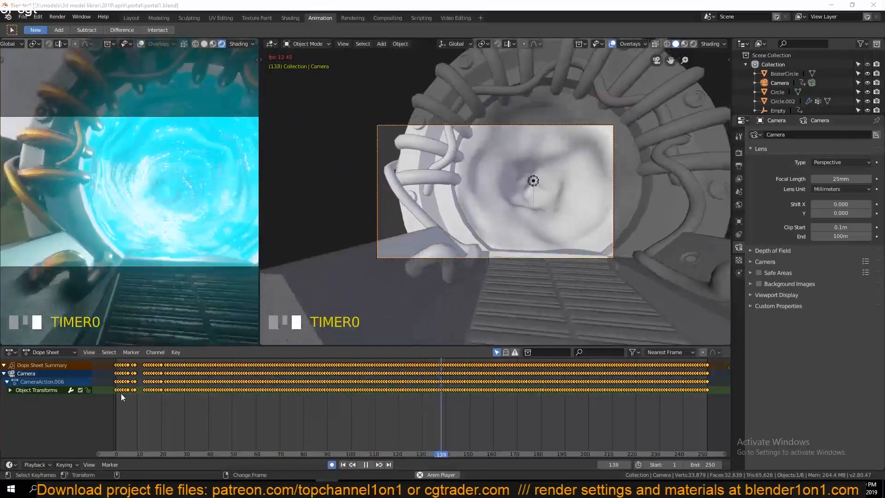
{"action": "right_click_drag", "start_coordinate": [120, 394], "coordinate": [106, 393]}
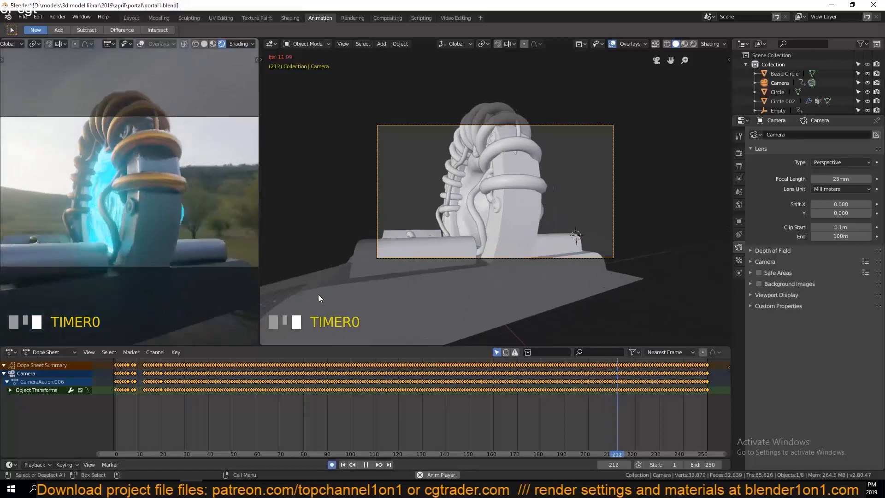
- Save the file and maximize the rendered camera view while the animation plays
{"action": "key", "text": "ctrl+s"}
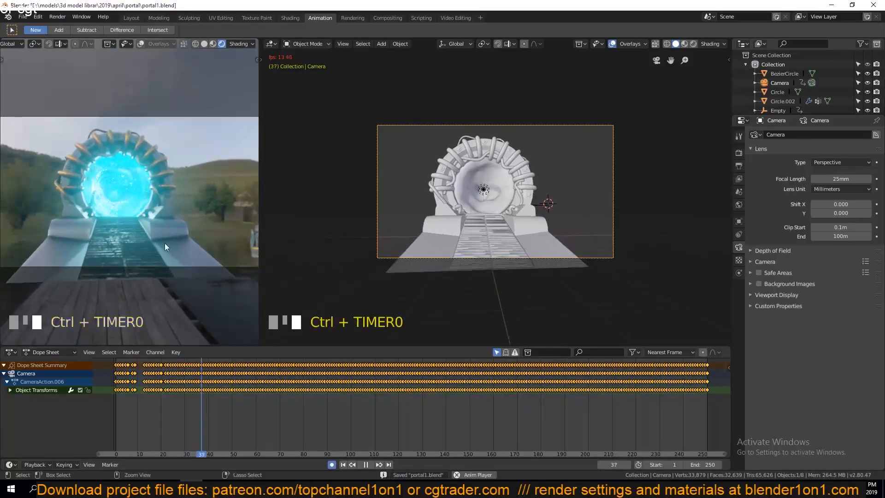
{"action": "key", "text": "ctrl+space"}
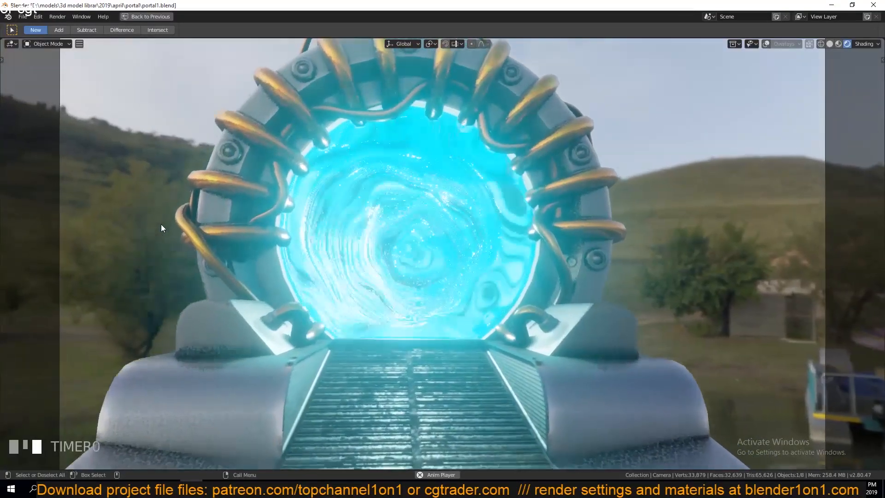